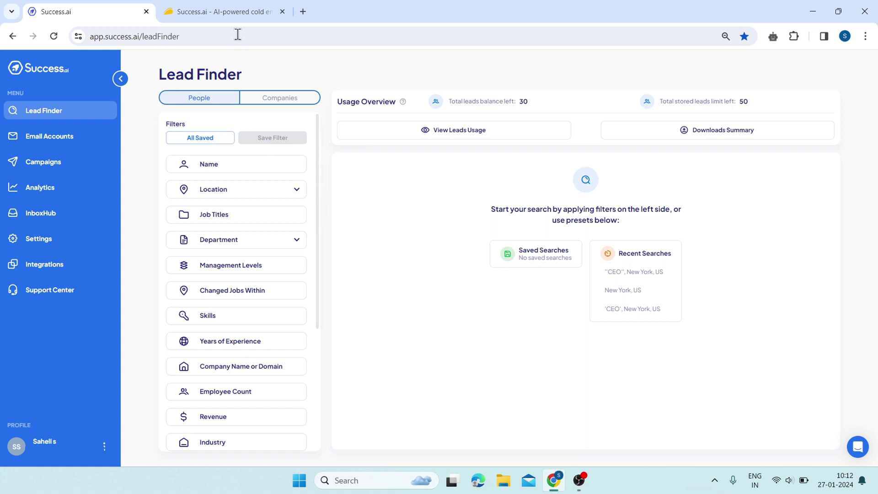
# Step: Switch to the AppSumo product page for Success.ai and find the comparison of its license plans
pyautogui.click(235, 10)
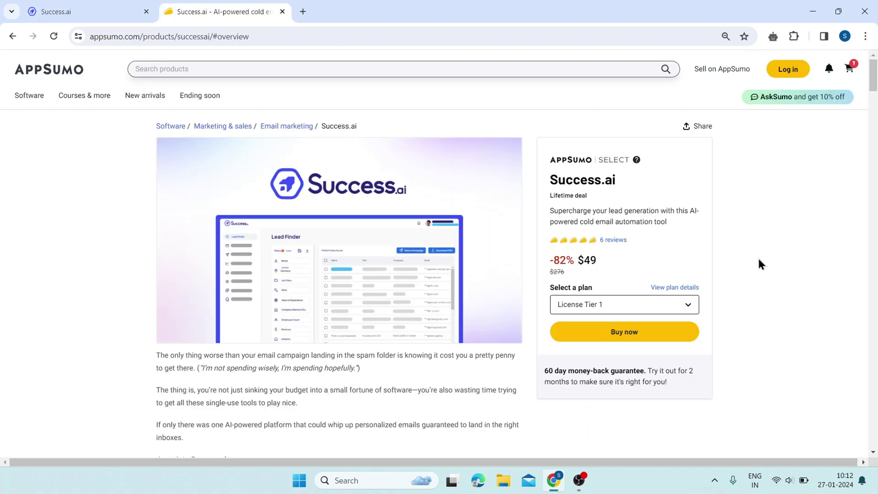
pyautogui.scroll(-1, 758, 259)
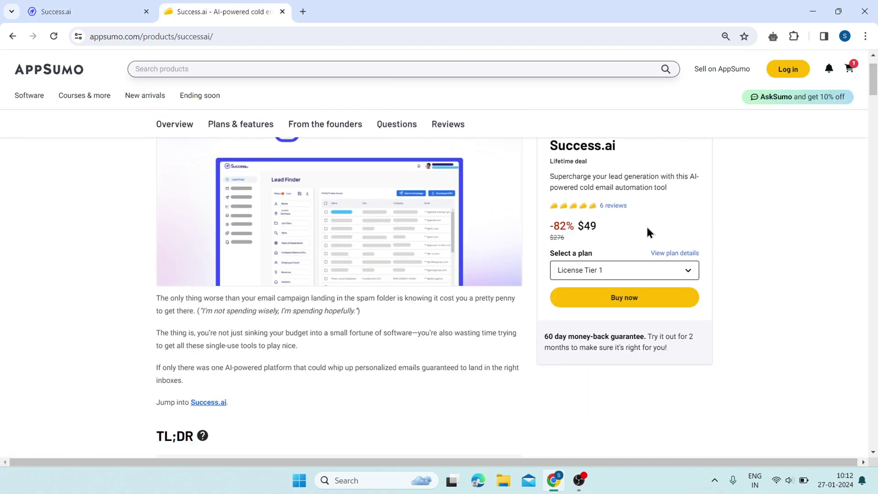
pyautogui.scroll(-8, 619, 226)
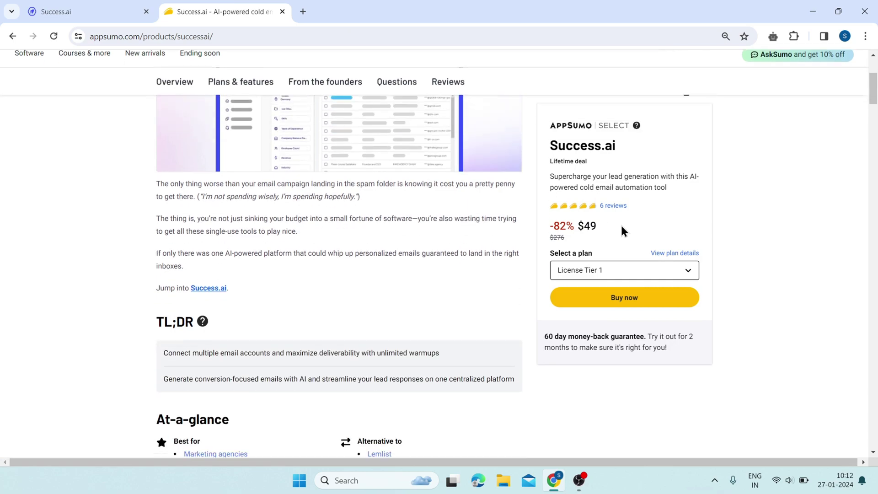
pyautogui.scroll(-10, 622, 218)
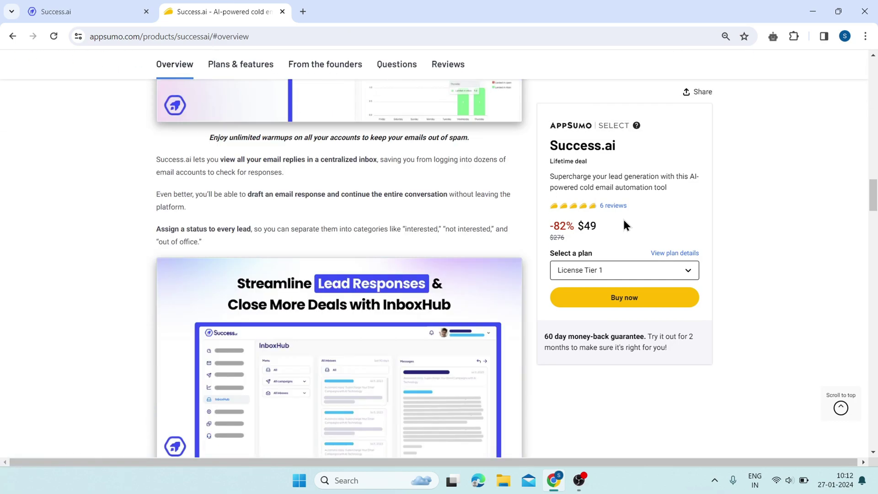
pyautogui.moveTo(611, 220); pyautogui.dragTo(575, 230)
pyautogui.scroll(-15, 575, 230)
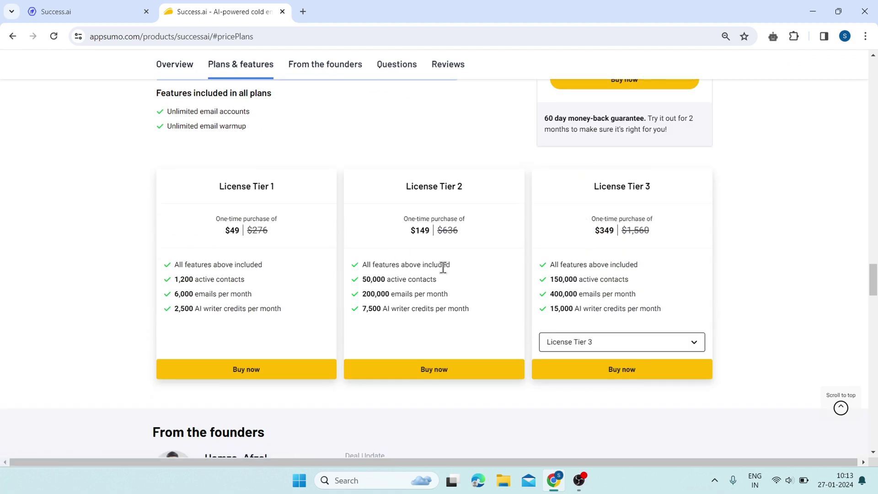
pyautogui.scroll(2, 294, 247)
pyautogui.scroll(-2, 298, 248)
# Step: Examine the License Tier 1 plan's price, active contacts, monthly emails and AI writer credits
pyautogui.moveTo(215, 189); pyautogui.dragTo(297, 190)
pyautogui.moveTo(224, 231); pyautogui.dragTo(243, 233)
pyautogui.click(154, 305)
pyautogui.moveTo(176, 276); pyautogui.dragTo(225, 278)
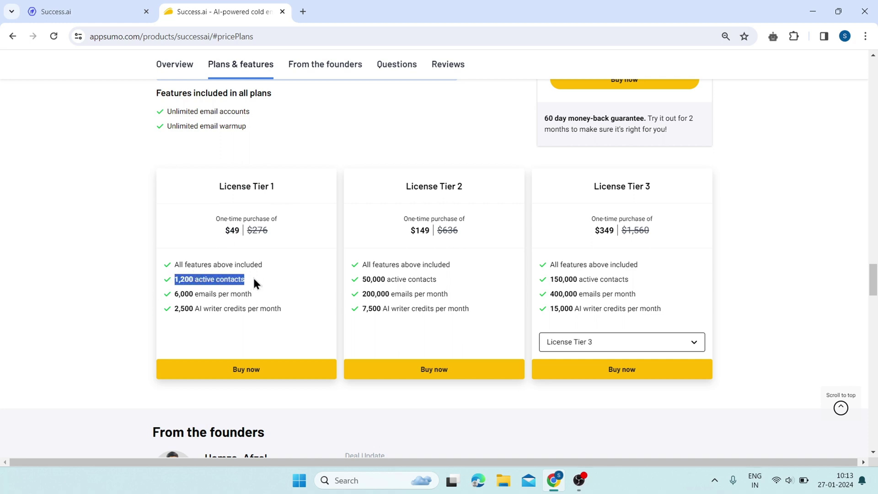
pyautogui.moveTo(175, 293); pyautogui.dragTo(241, 293)
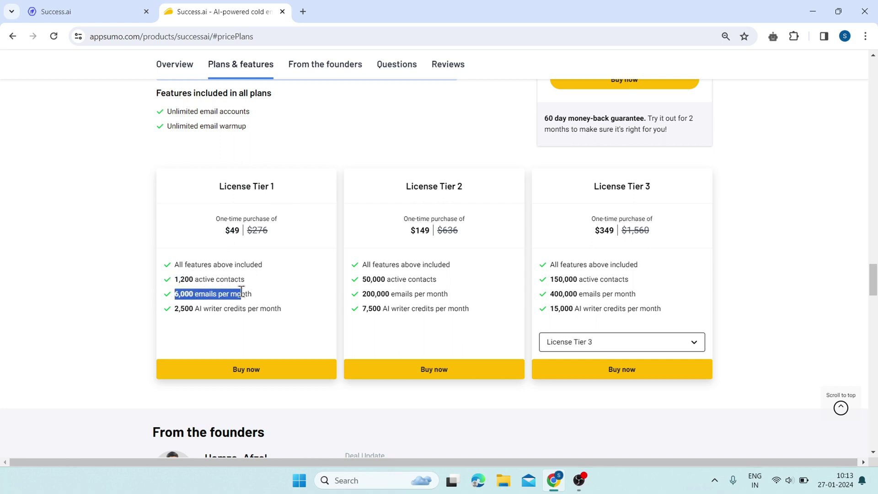
pyautogui.moveTo(174, 309); pyautogui.dragTo(294, 315)
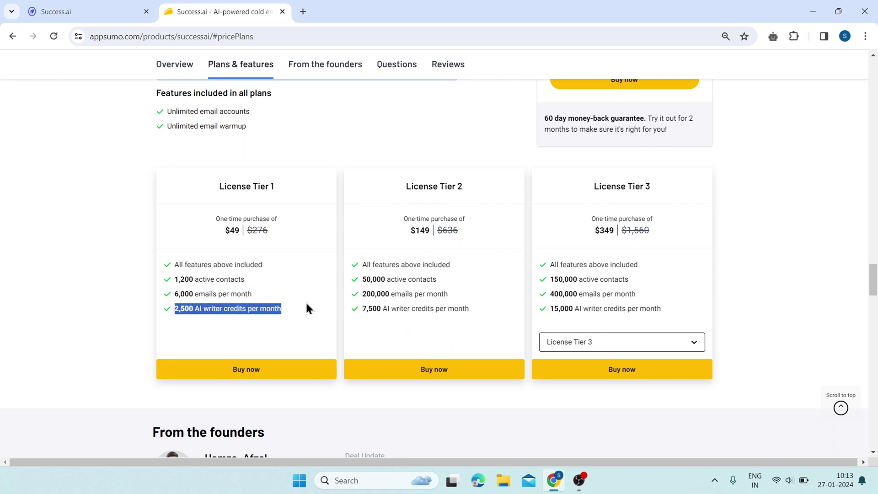
# Step: Examine the License Tier 2 plan's one-time price, contact allowance, monthly emails and AI writer credits
pyautogui.moveTo(399, 186); pyautogui.dragTo(479, 186)
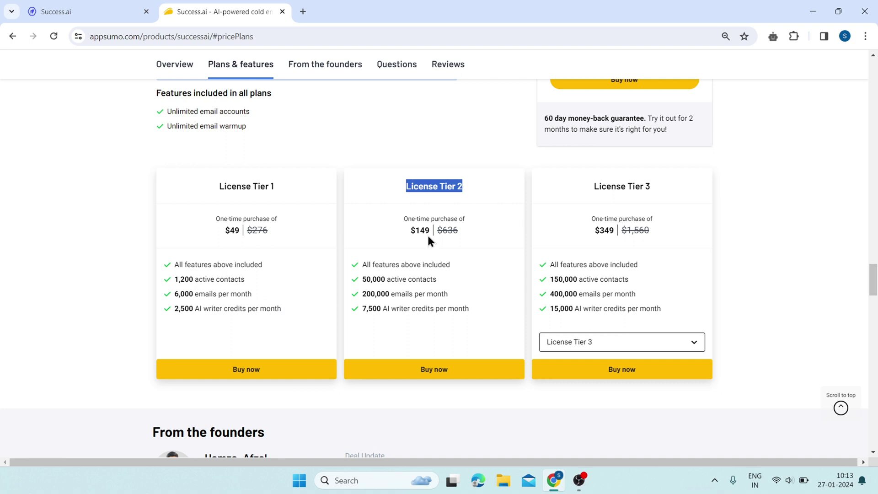
pyautogui.moveTo(410, 230); pyautogui.dragTo(430, 230)
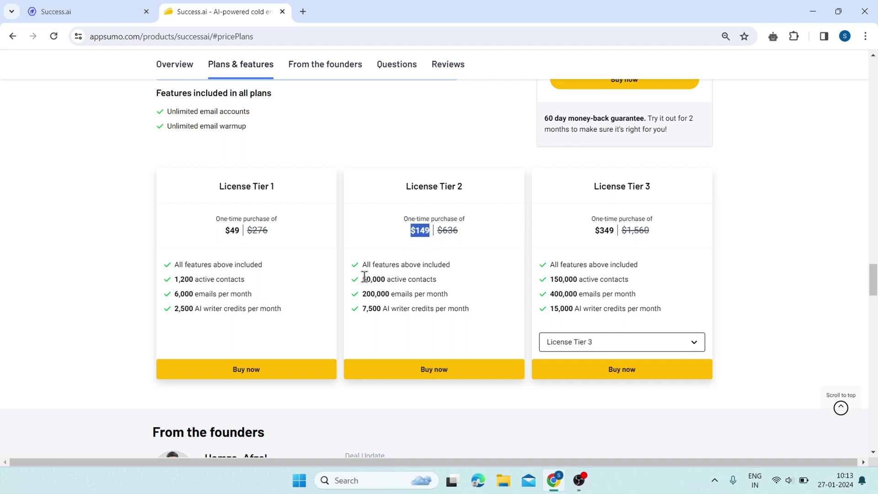
pyautogui.moveTo(362, 279); pyautogui.dragTo(451, 279)
pyautogui.moveTo(361, 293); pyautogui.dragTo(445, 294)
pyautogui.moveTo(361, 309); pyautogui.dragTo(466, 308)
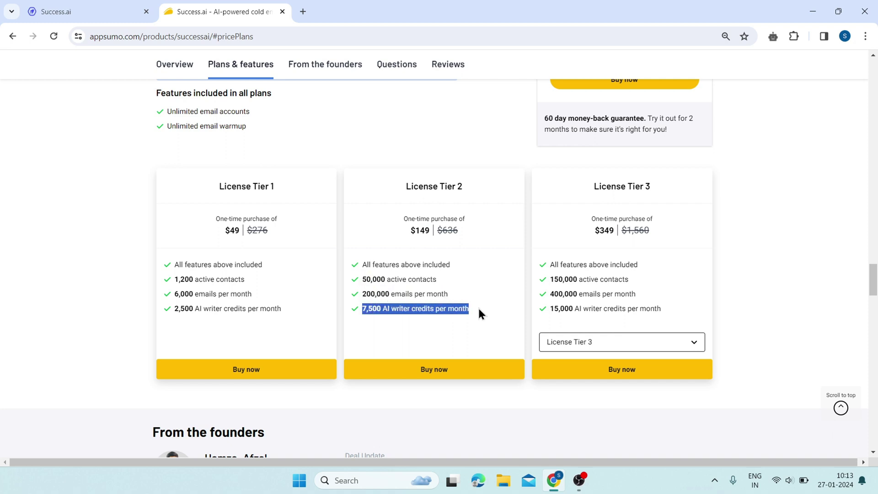
# Step: Examine the License Tier 3 plan's one-time price, active contacts, monthly emails and AI writer credits
pyautogui.moveTo(589, 187); pyautogui.dragTo(670, 187)
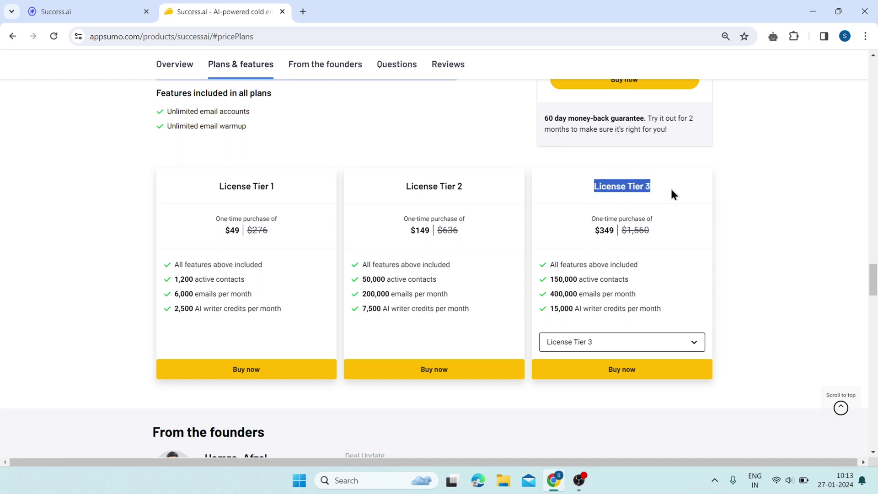
pyautogui.moveTo(596, 233); pyautogui.dragTo(608, 228)
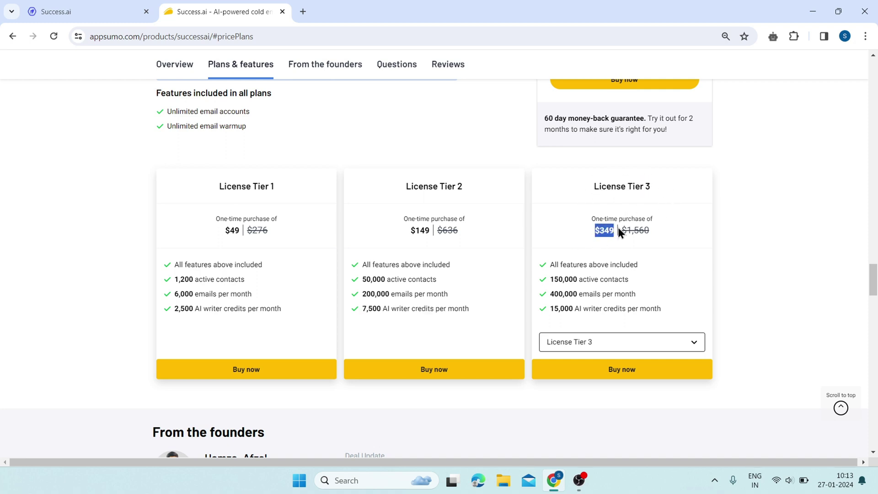
pyautogui.moveTo(549, 278); pyautogui.dragTo(623, 278)
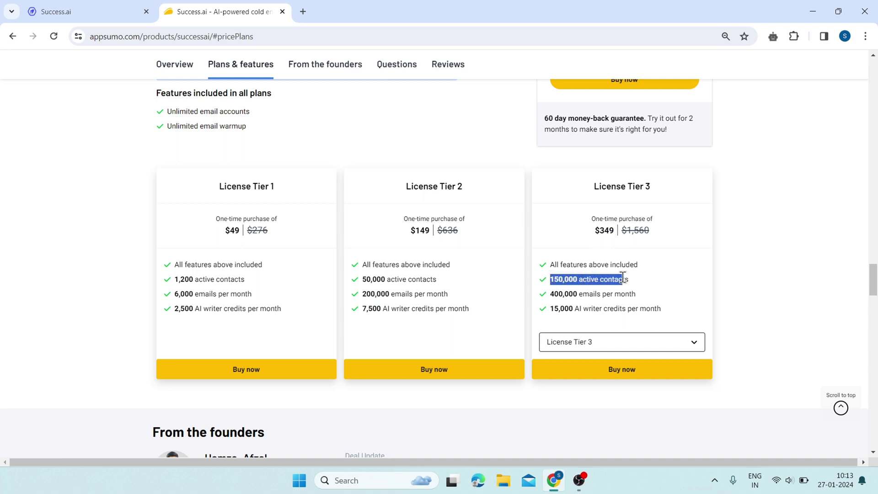
pyautogui.moveTo(555, 293); pyautogui.dragTo(641, 291)
pyautogui.click(553, 308)
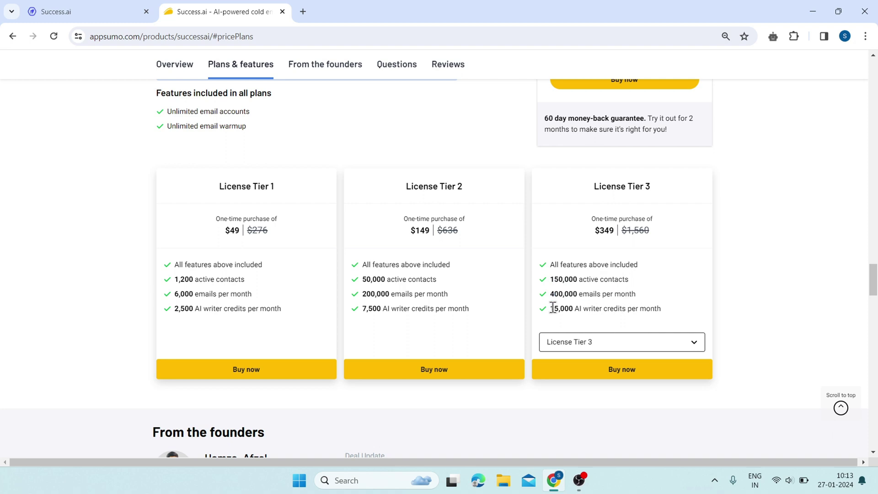
pyautogui.moveTo(553, 309); pyautogui.dragTo(661, 307)
# Step: Display License Tier 4 in the third plan card, examine its price and limits, and recheck the License Tier 1 price
pyautogui.click(649, 351)
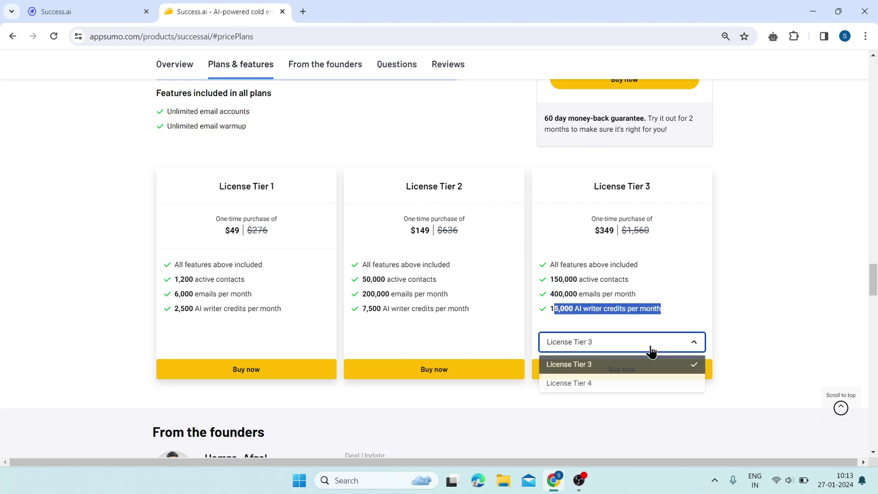
pyautogui.scroll(1, 631, 394)
pyautogui.click(633, 407)
pyautogui.moveTo(595, 201); pyautogui.dragTo(660, 208)
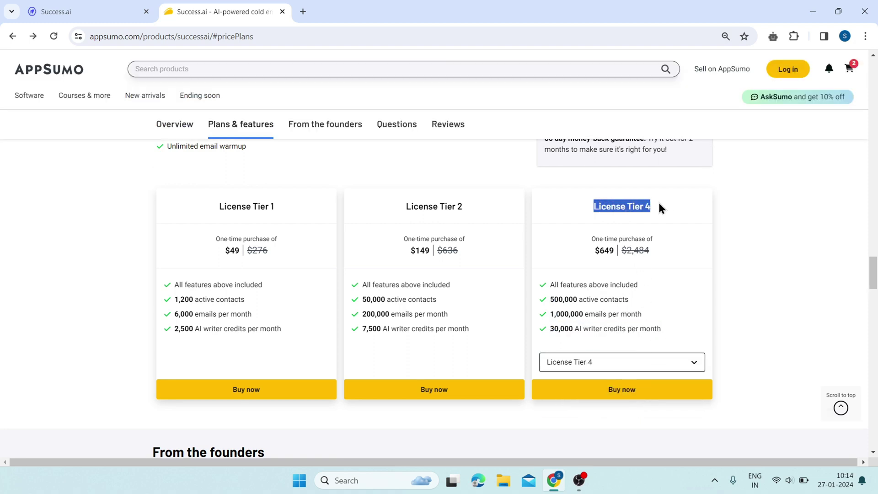
pyautogui.moveTo(595, 250); pyautogui.dragTo(614, 250)
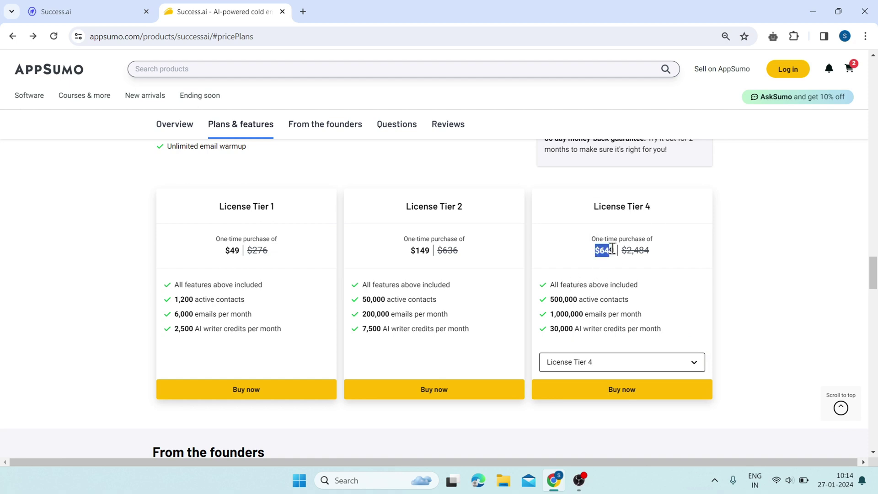
pyautogui.moveTo(550, 300); pyautogui.dragTo(641, 308)
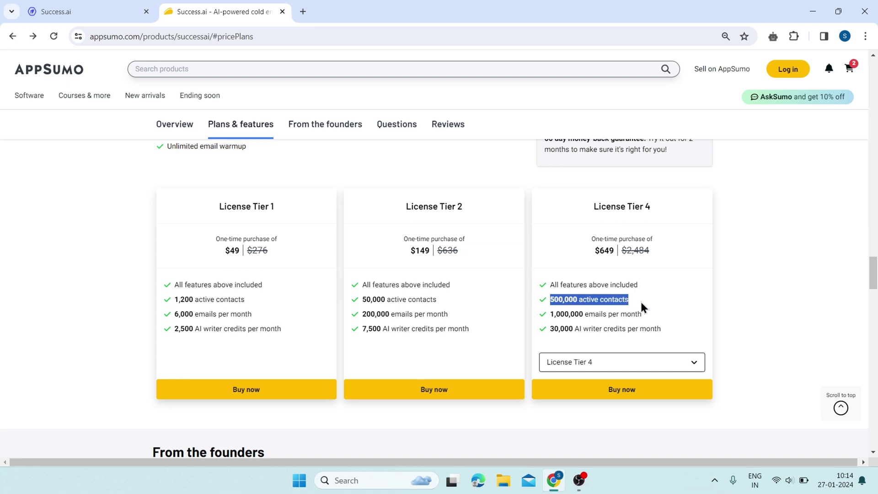
pyautogui.click(551, 311)
pyautogui.moveTo(551, 311); pyautogui.dragTo(655, 318)
pyautogui.moveTo(548, 331); pyautogui.dragTo(667, 329)
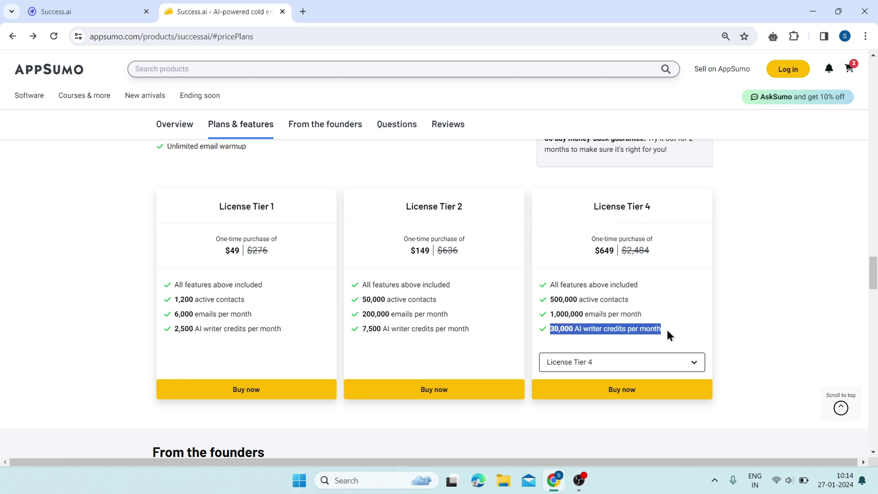
pyautogui.click(668, 330)
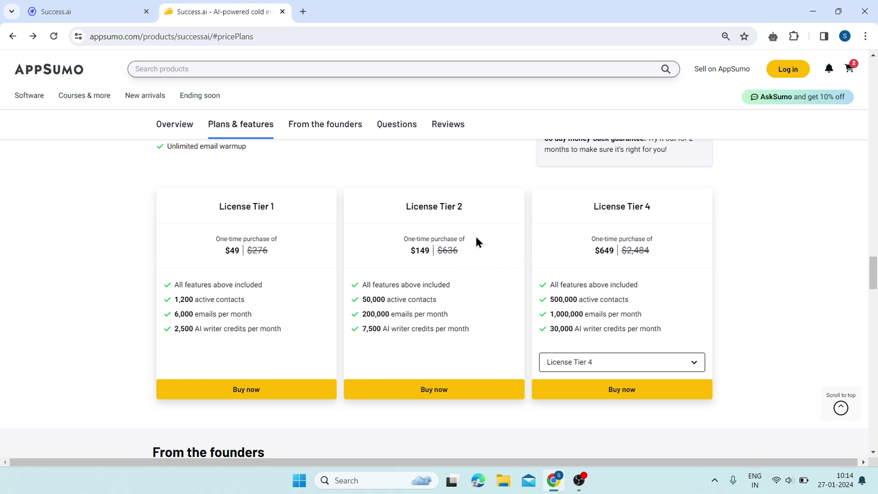
pyautogui.moveTo(215, 251); pyautogui.dragTo(254, 249)
pyautogui.click(253, 243)
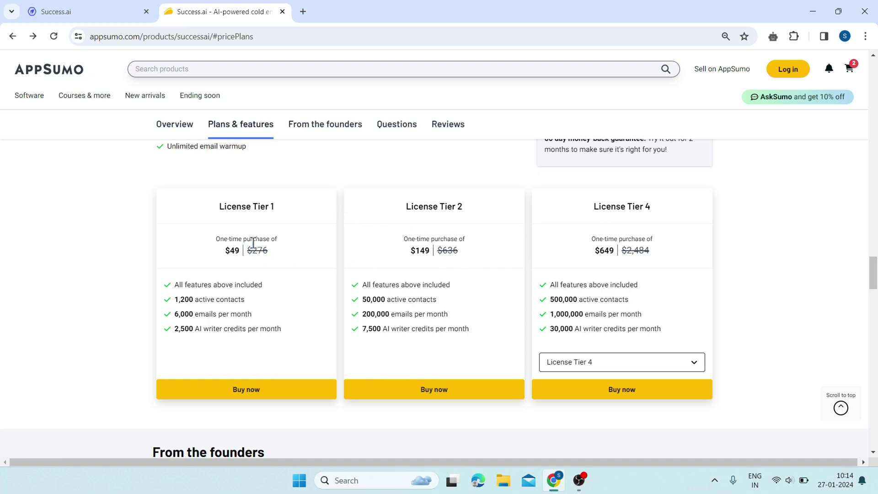
# Step: Switch back to the Success.ai Lead Finder and filter people by job title CEO and location New York, US
pyautogui.click(129, 6)
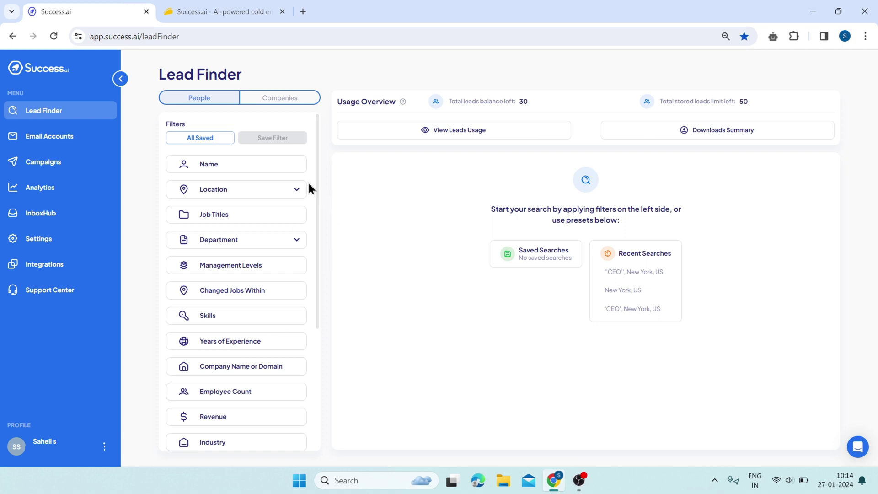
pyautogui.moveTo(164, 64); pyautogui.dragTo(253, 84)
pyautogui.click(253, 83)
pyautogui.click(221, 213)
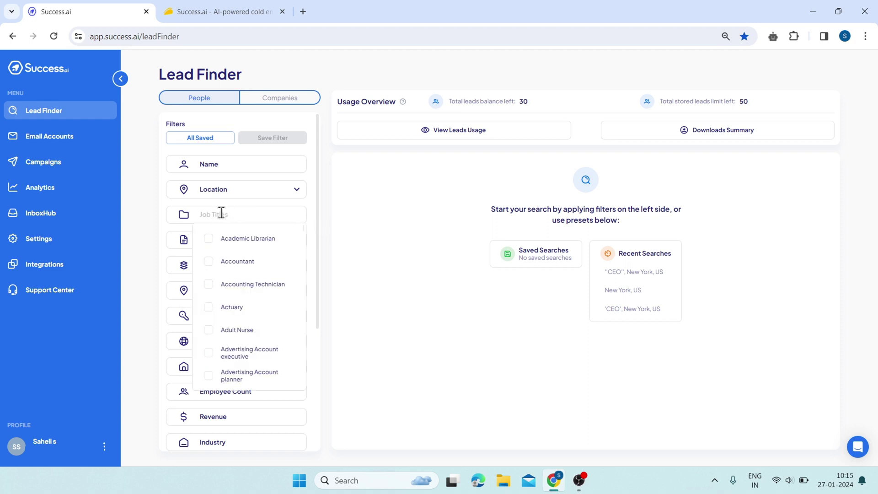
pyautogui.write('CEO')
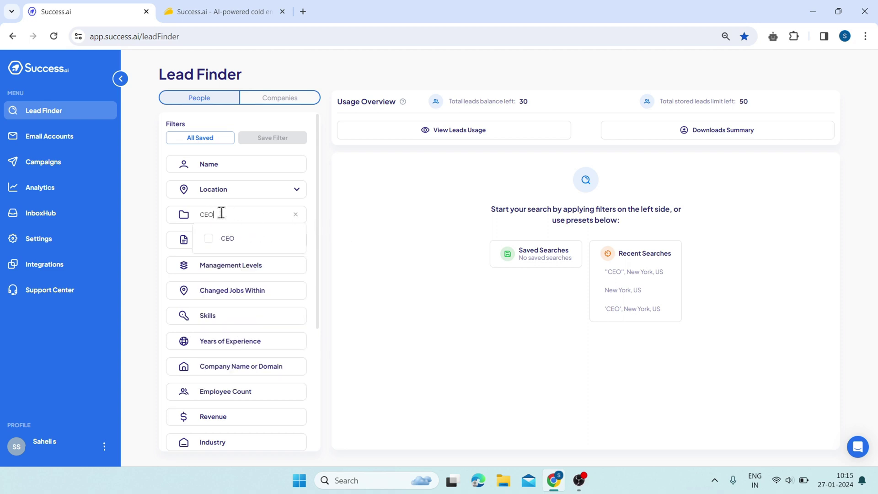
pyautogui.click(214, 241)
pyautogui.click(215, 190)
pyautogui.write('NEW YORK')
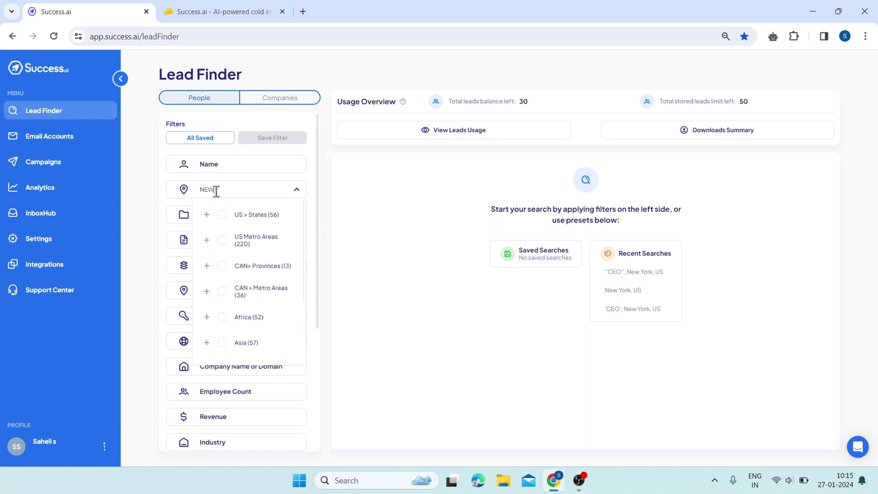
pyautogui.click(223, 238)
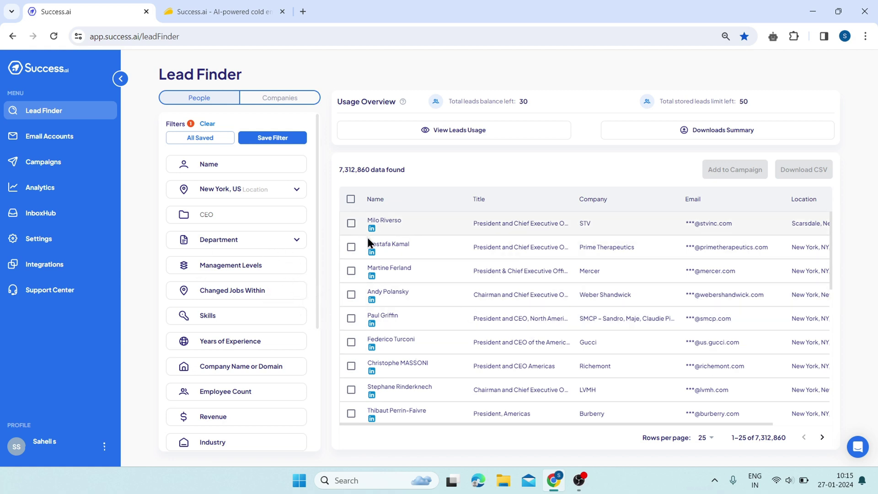
# Step: Look through the filtered lead results and view the details of the third lead in the list
pyautogui.scroll(-3, 503, 302)
pyautogui.scroll(-4, 500, 291)
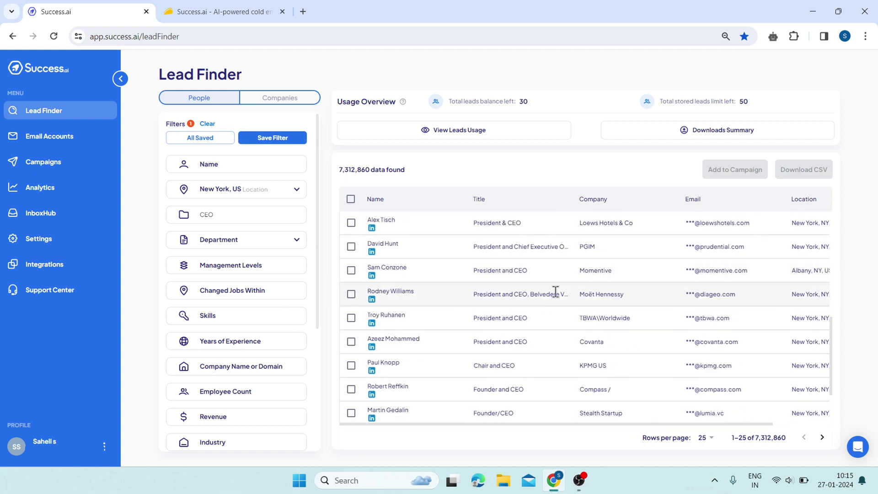
pyautogui.scroll(3, 569, 313)
pyautogui.scroll(2, 569, 314)
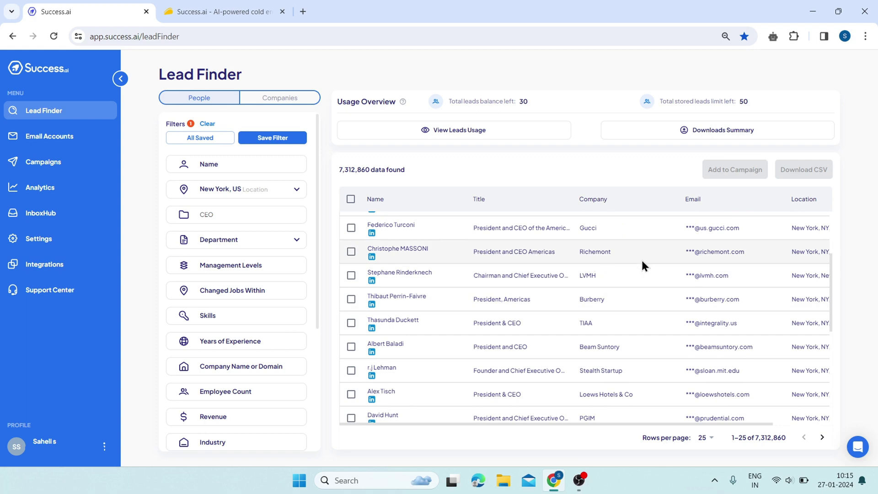
pyautogui.scroll(3, 392, 295)
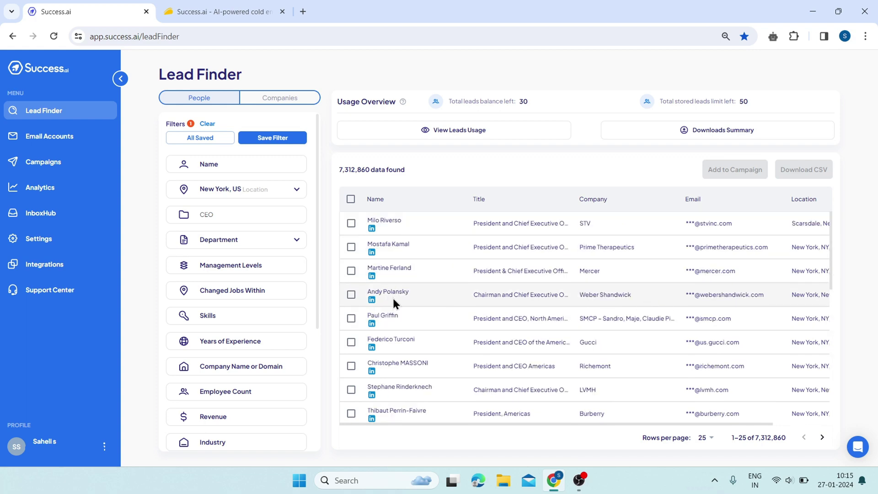
pyautogui.click(391, 272)
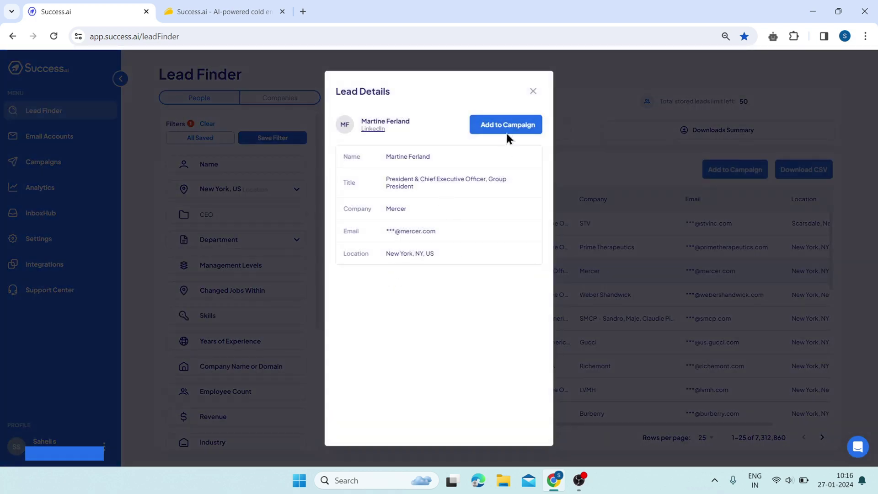
pyautogui.click(563, 111)
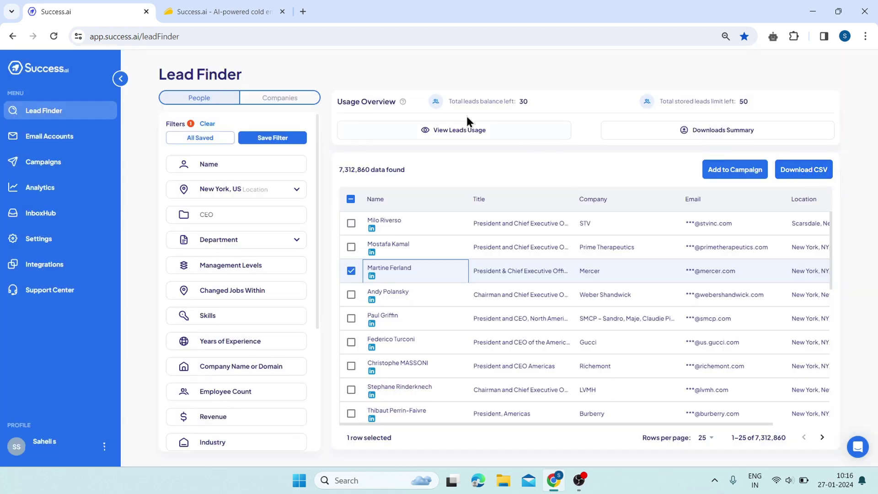
# Step: Check the Usage Overview for the leads balance and the stored leads limit
pyautogui.moveTo(338, 102); pyautogui.dragTo(398, 101)
pyautogui.click(398, 101)
pyautogui.moveTo(673, 99); pyautogui.dragTo(727, 98)
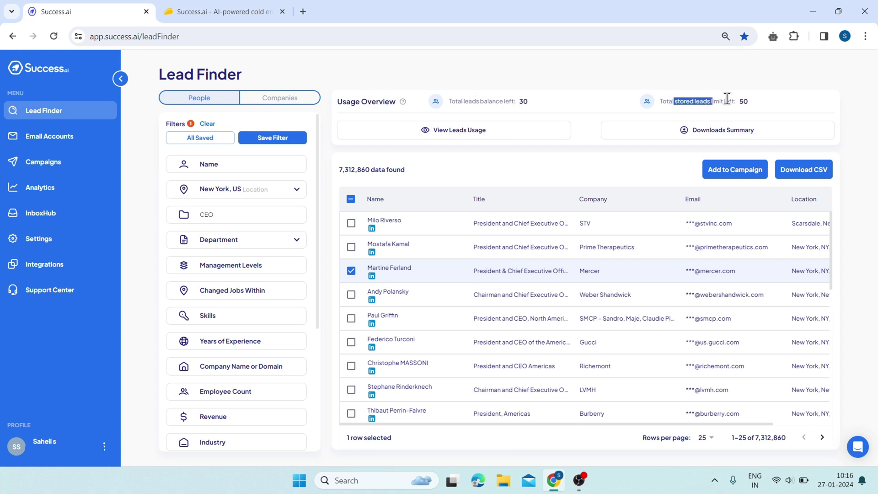
pyautogui.click(728, 98)
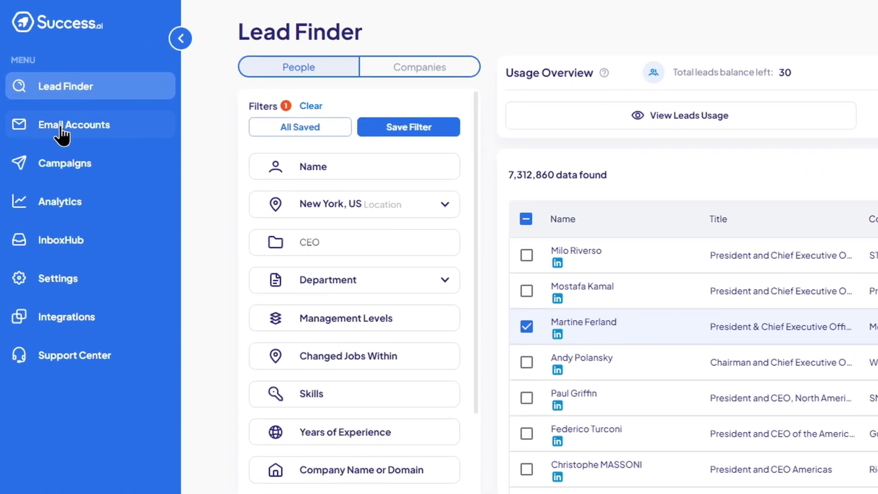
# Step: Open the email accounts area and view the provider options for connecting a new email account
pyautogui.click(62, 132)
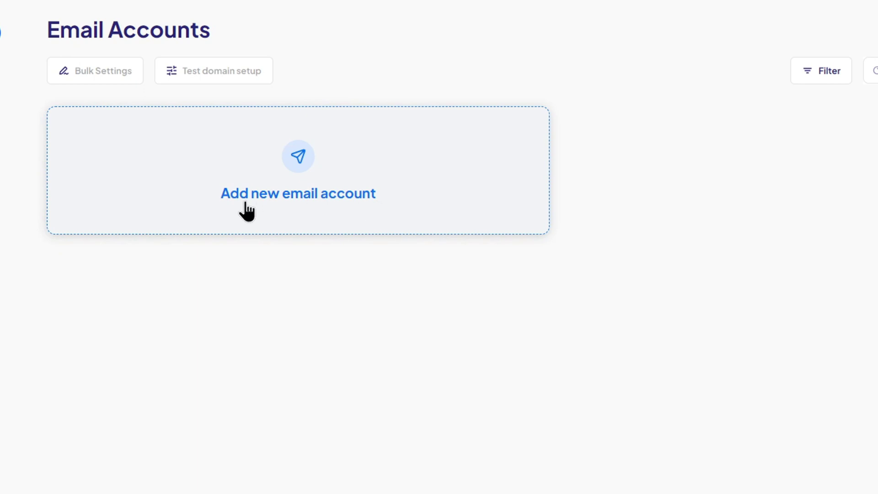
pyautogui.click(297, 198)
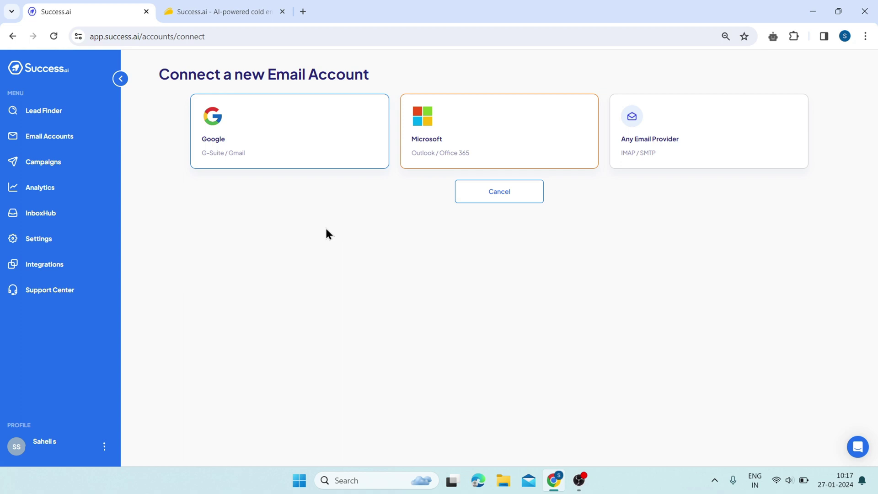
# Step: Create a new campaign titled New Campaign
pyautogui.click(46, 164)
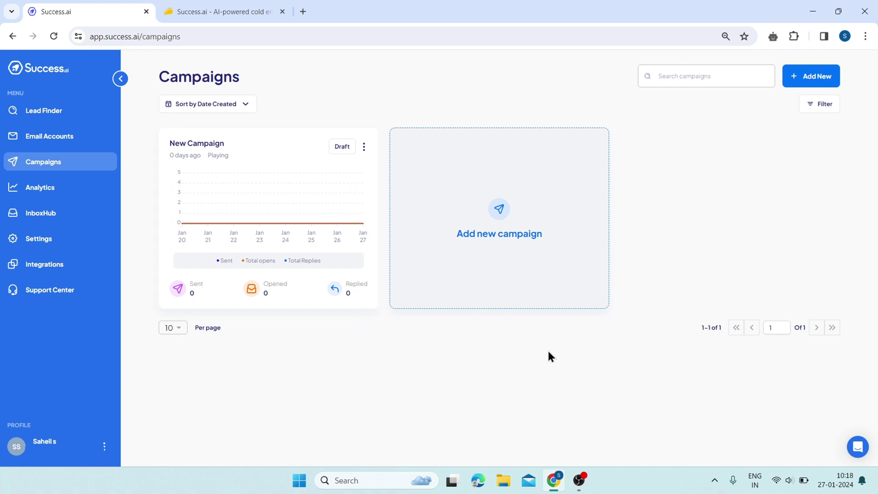
pyautogui.click(494, 241)
pyautogui.click(354, 252)
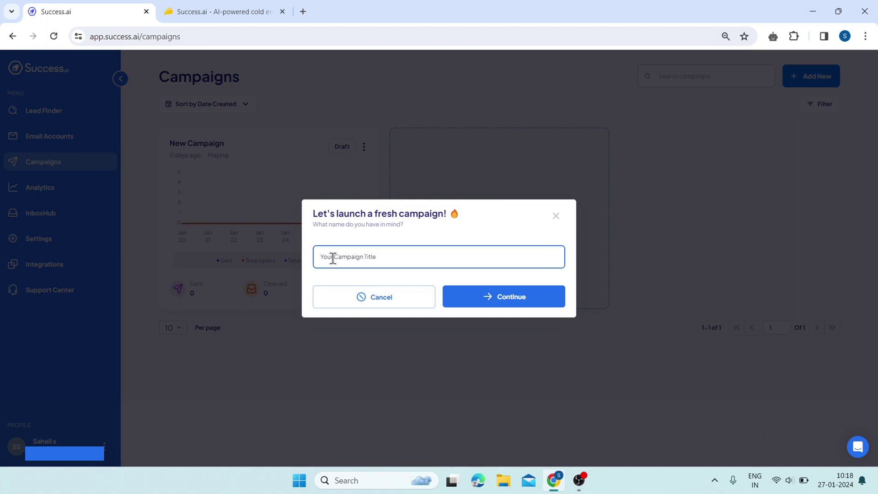
pyautogui.doubleClick(331, 257)
pyautogui.write('NEW')
pyautogui.doubleClick(366, 257)
pyautogui.press('BackSpace')
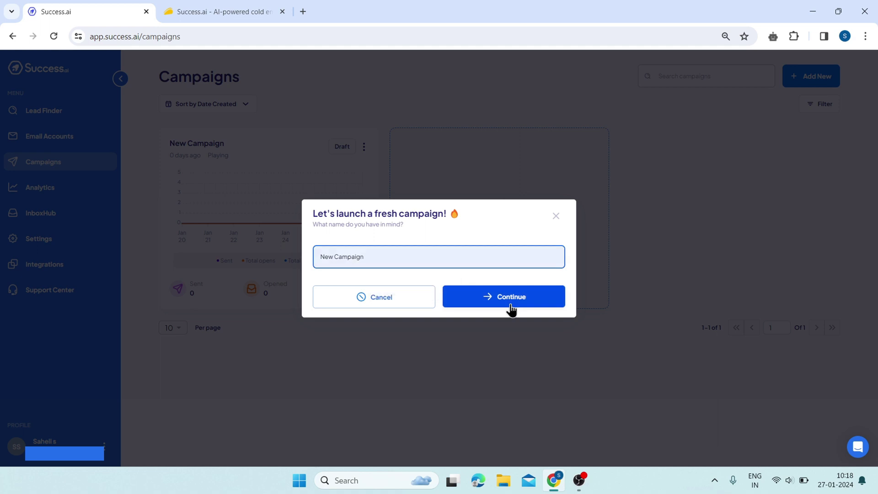
pyautogui.click(510, 303)
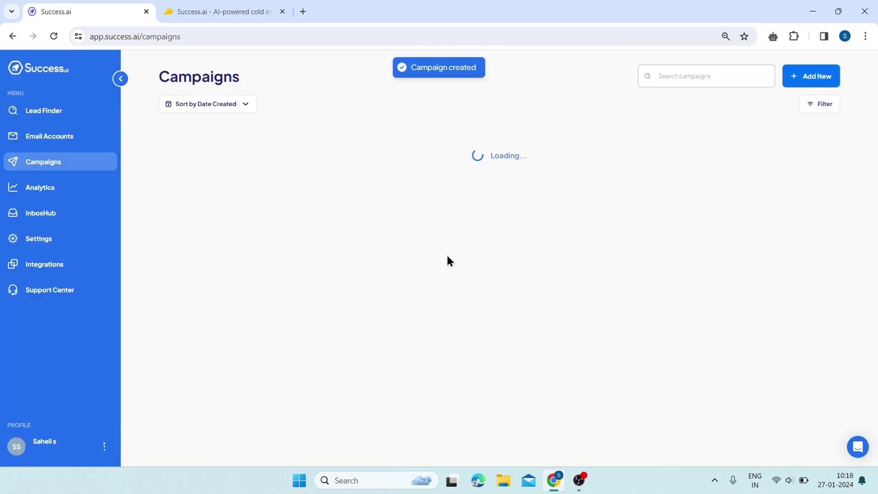
# Step: Open the newly created campaign and review its lead statistics and the available lead import methods
pyautogui.click(265, 197)
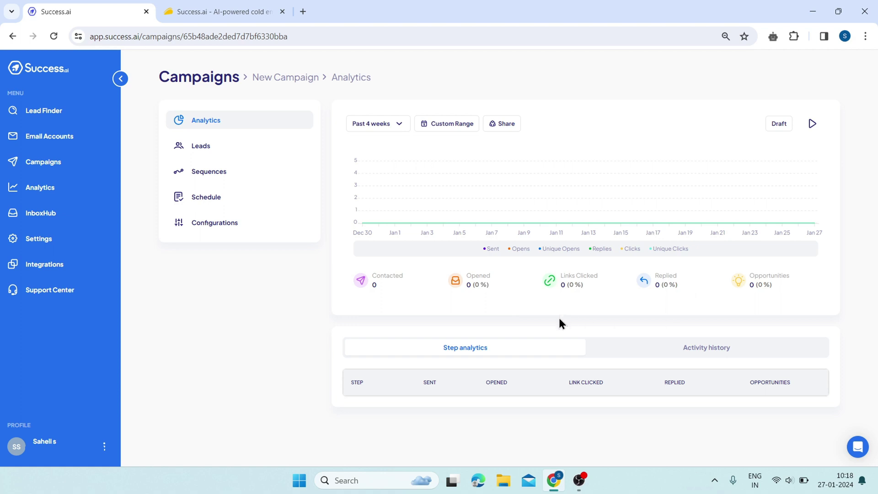
pyautogui.click(209, 152)
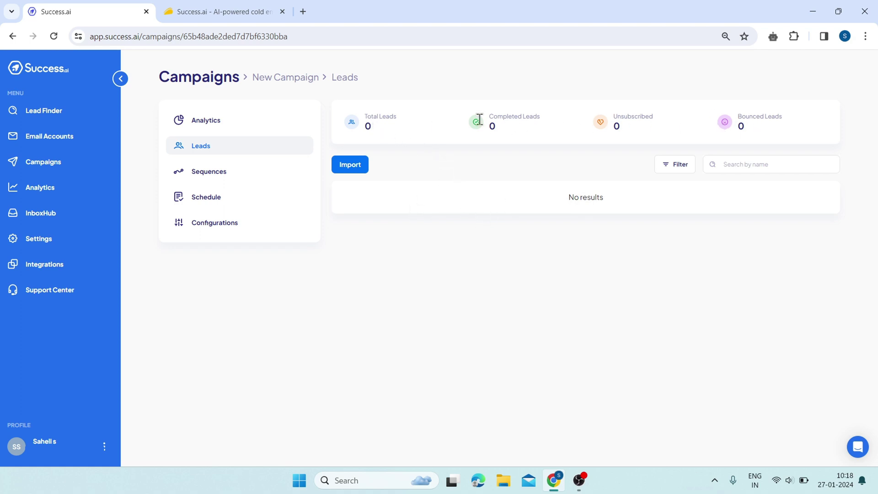
pyautogui.moveTo(358, 119); pyautogui.dragTo(407, 117)
pyautogui.moveTo(488, 117); pyautogui.dragTo(550, 123)
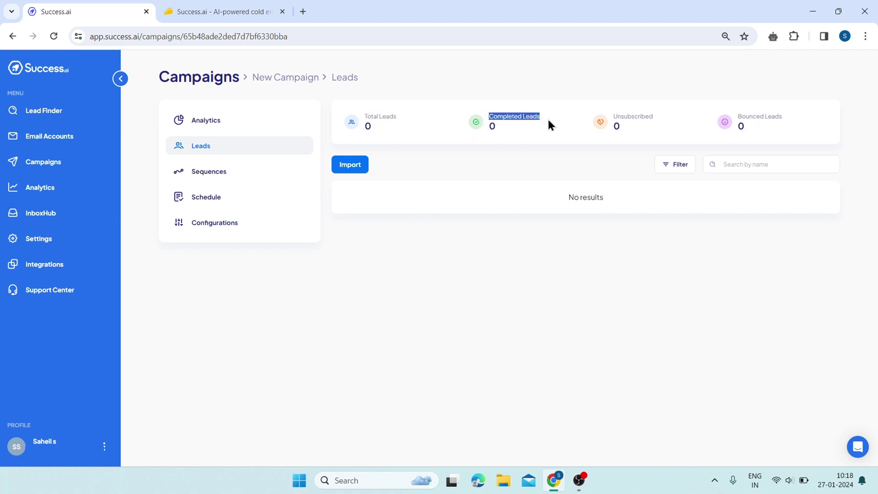
pyautogui.moveTo(615, 117); pyautogui.dragTo(661, 124)
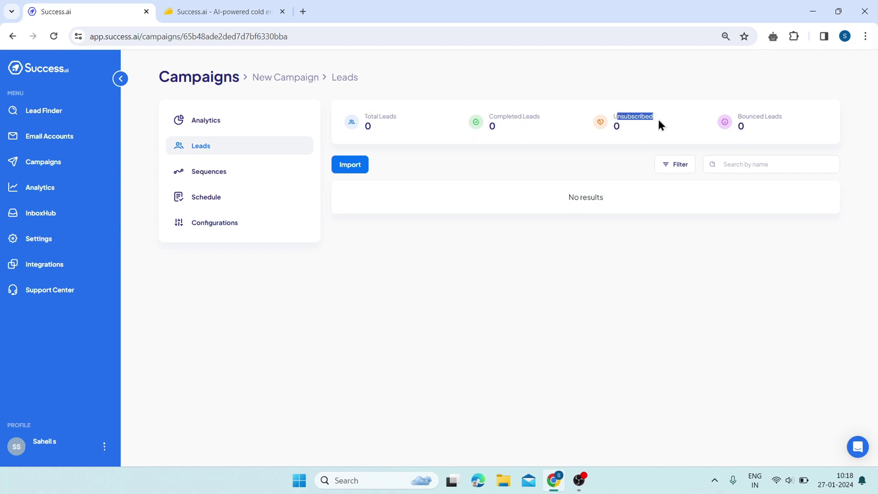
pyautogui.moveTo(749, 117); pyautogui.dragTo(823, 118)
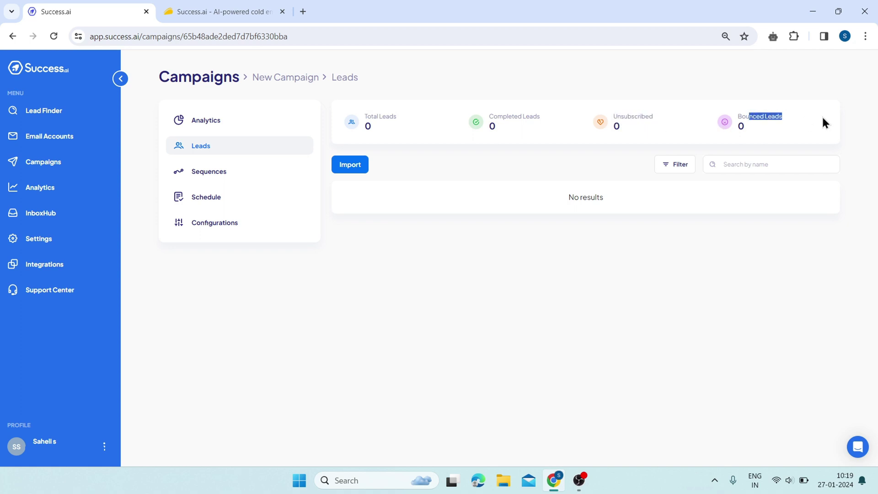
pyautogui.click(349, 173)
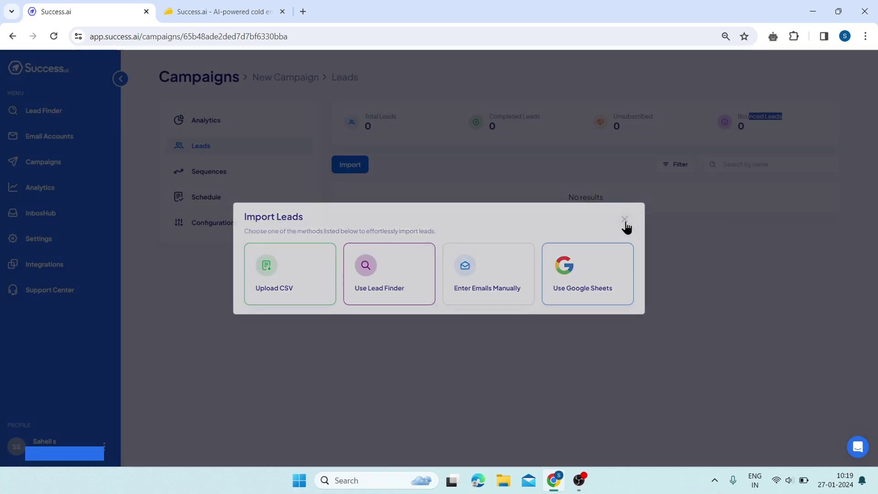
pyautogui.click(625, 220)
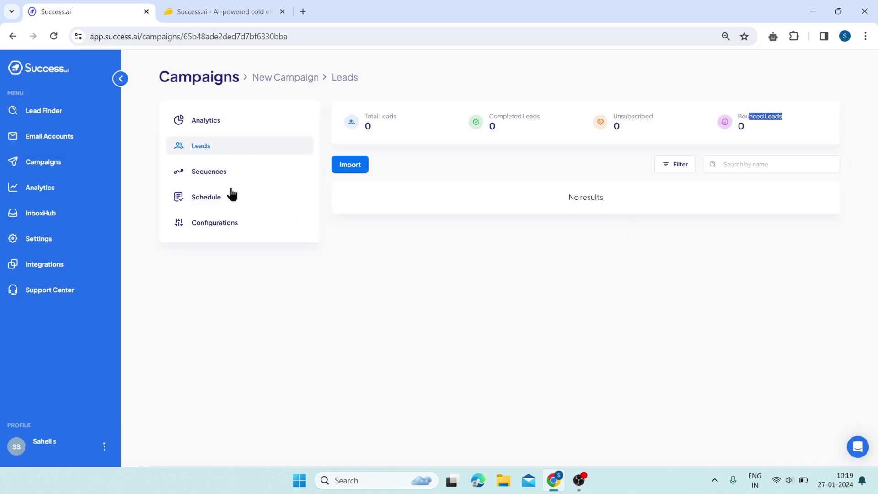
# Step: Add an automatic email step to the campaign's sequence and generate its content with AI from the prompt "Weight loss"
pyautogui.click(218, 176)
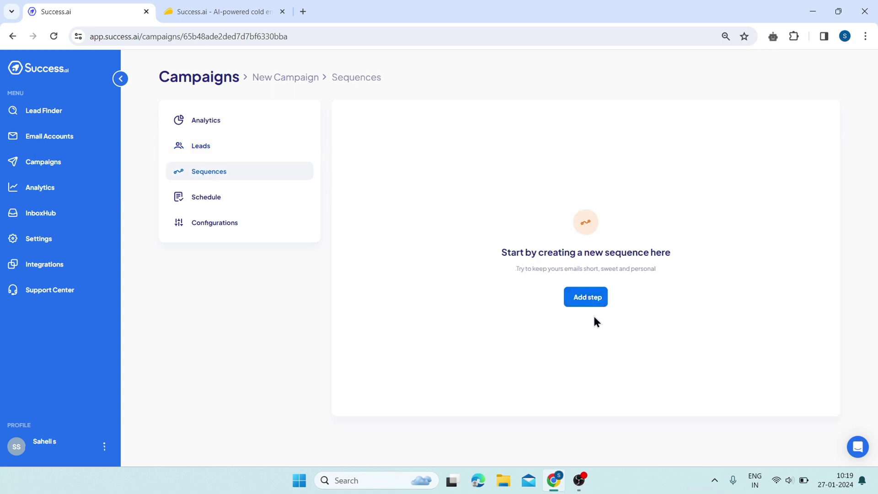
pyautogui.click(587, 298)
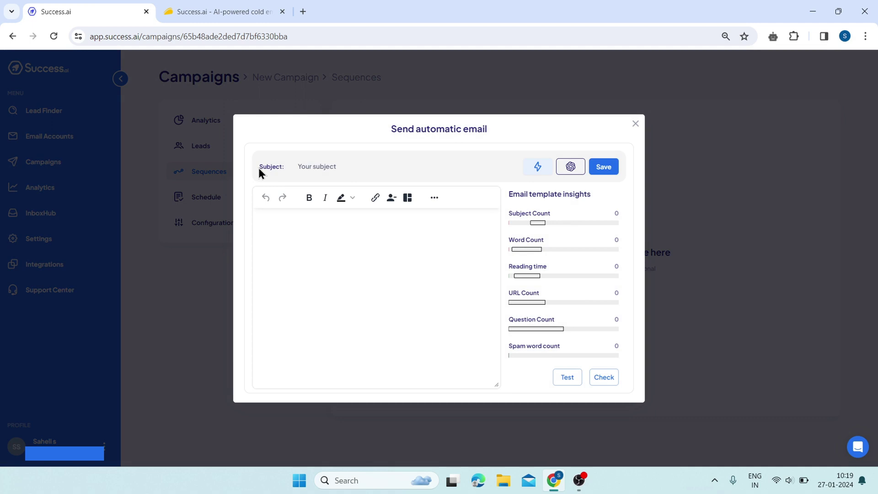
pyautogui.moveTo(259, 168); pyautogui.dragTo(282, 167)
pyautogui.click(307, 166)
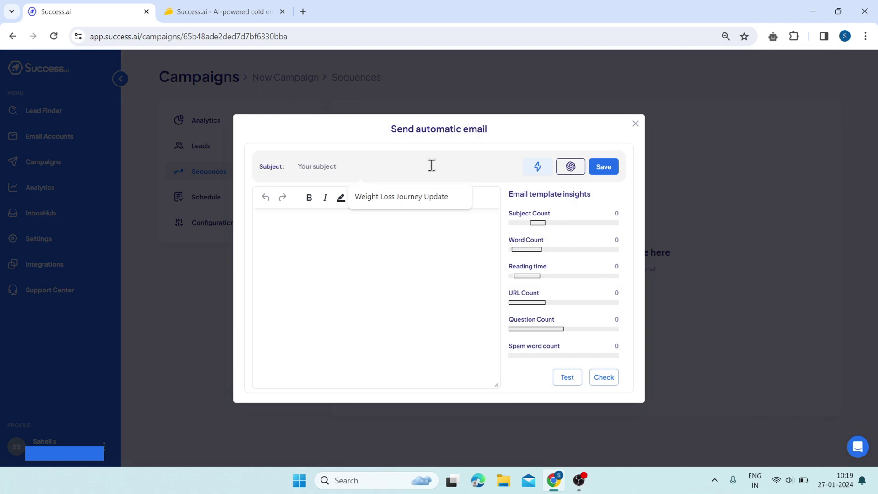
pyautogui.click(306, 227)
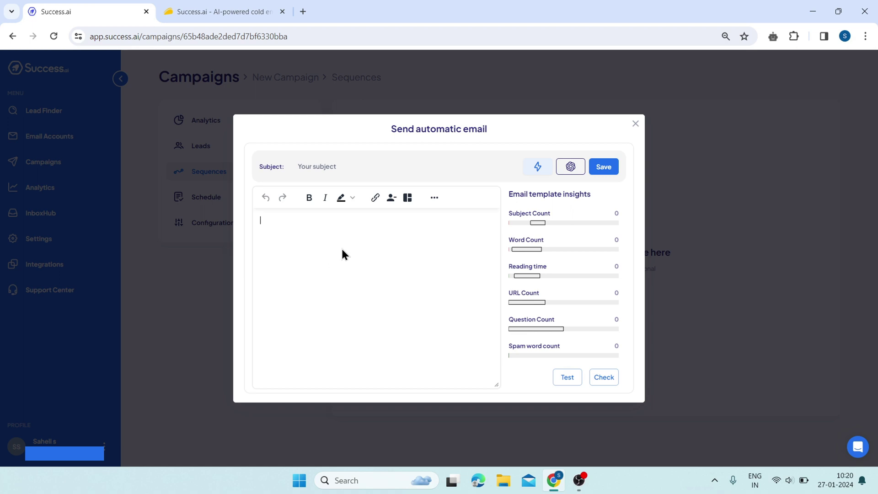
pyautogui.write('Weight loss')
pyautogui.click(568, 172)
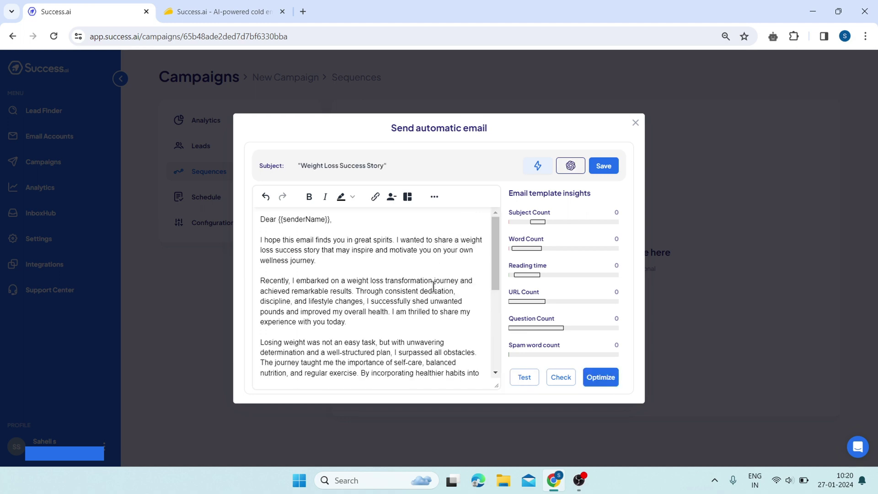
# Step: Check the generated weight loss email's subject, body and template insights, and save it as a sequence step
pyautogui.moveTo(357, 280); pyautogui.dragTo(380, 338)
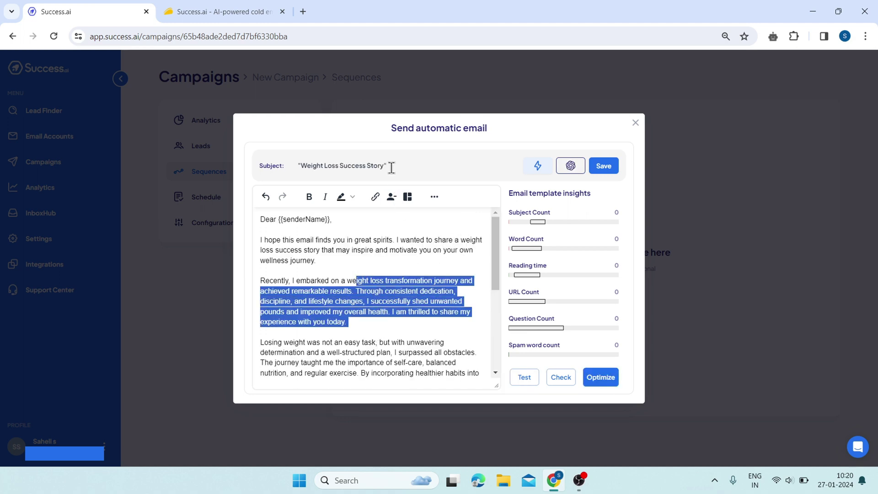
pyautogui.click(310, 246)
pyautogui.moveTo(321, 166); pyautogui.dragTo(444, 166)
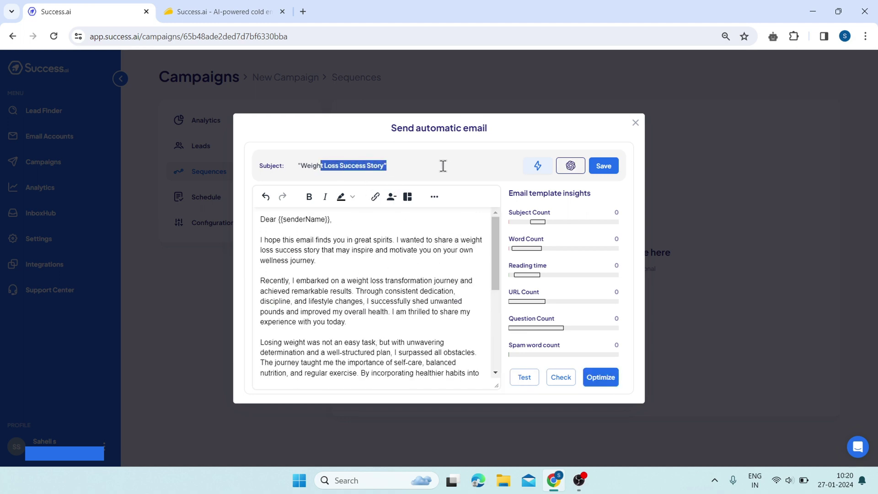
pyautogui.click(444, 166)
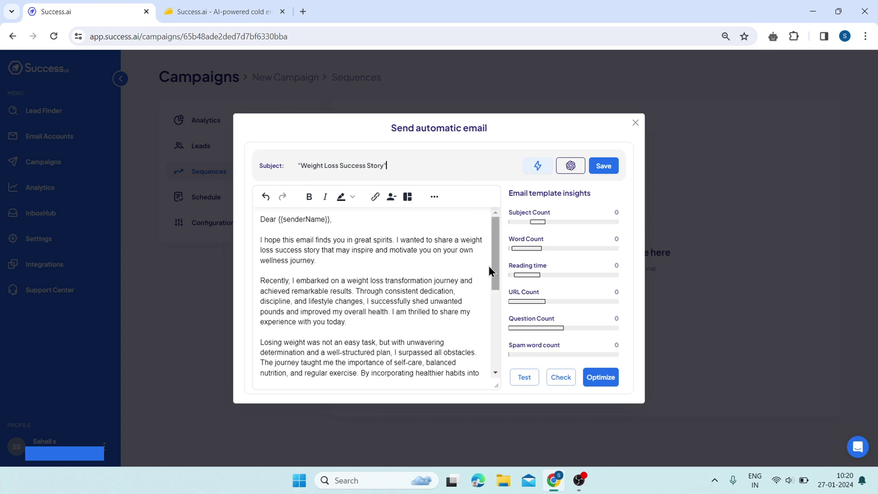
pyautogui.click(561, 382)
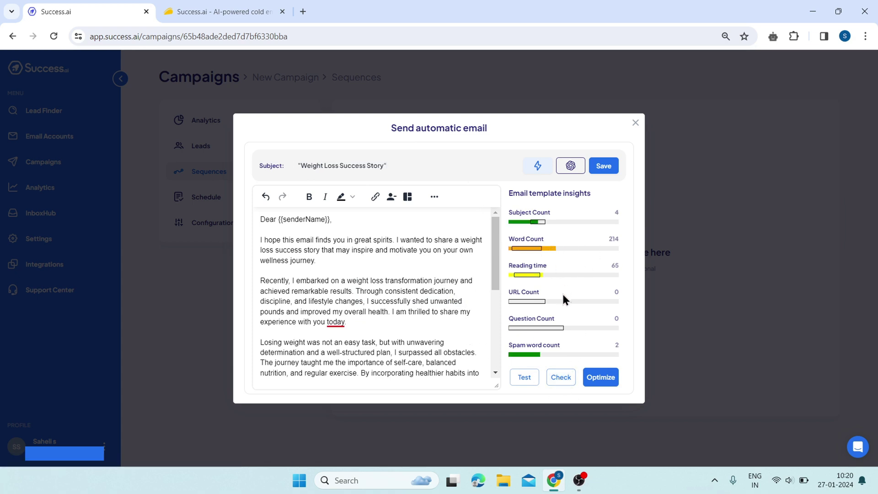
pyautogui.click(603, 168)
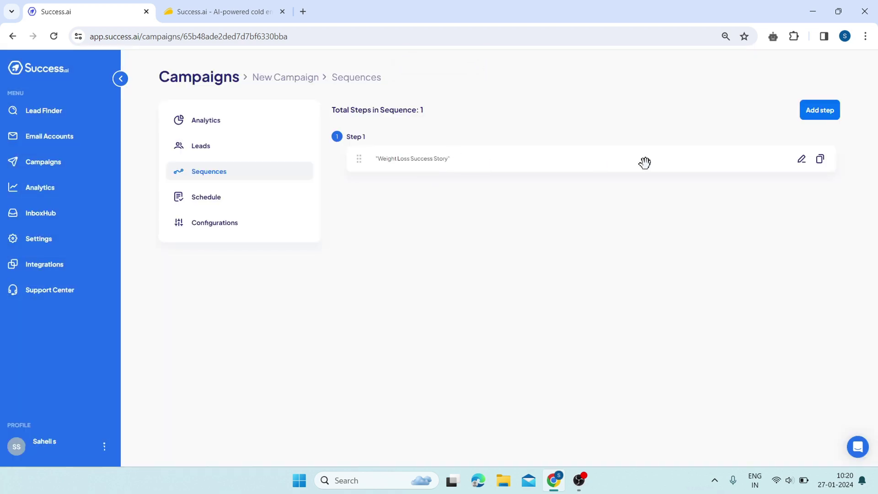
# Step: View the blank email form for a further sequence step, close it unsaved, and look at the campaign's schedule settings
pyautogui.click(818, 117)
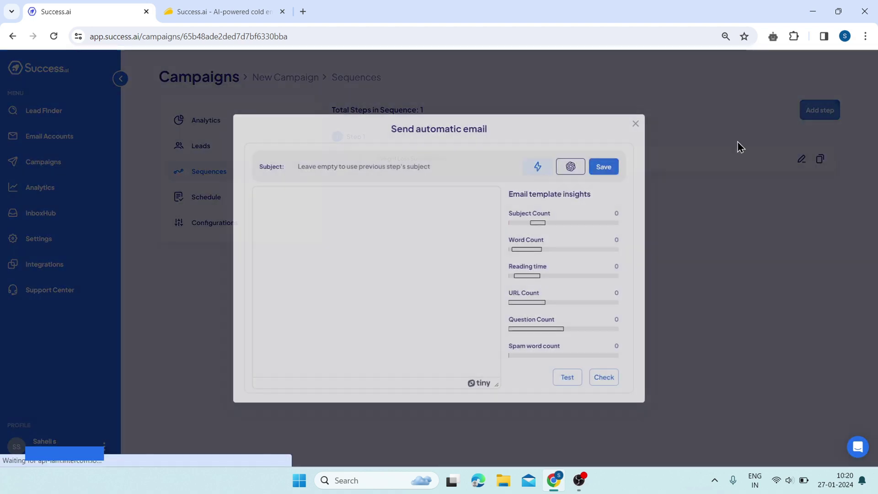
pyautogui.click(634, 128)
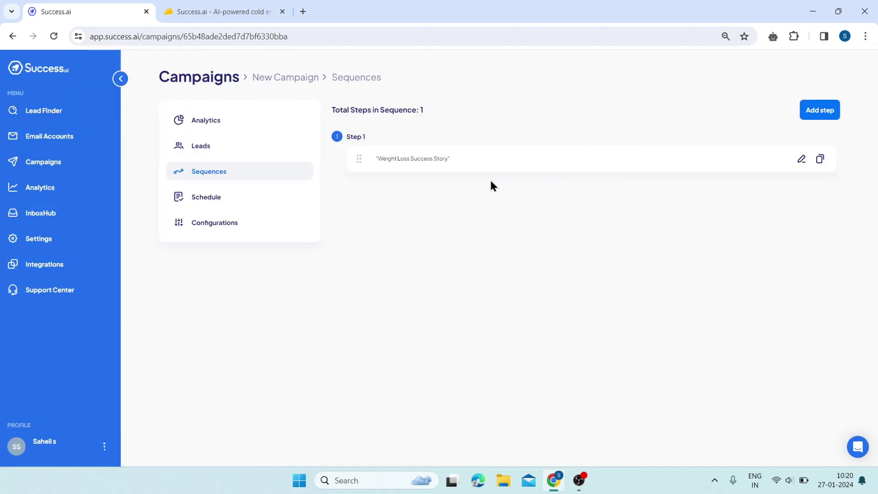
pyautogui.click(207, 199)
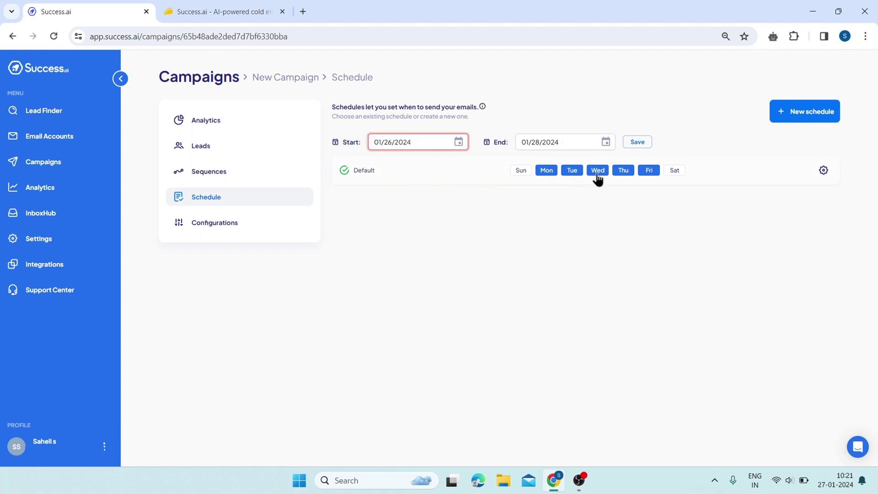
# Step: Review the campaign's account, reply stop and tracking configurations, switching the stop-after-reply and Track Opened Emails options off and back on
pyautogui.click(232, 224)
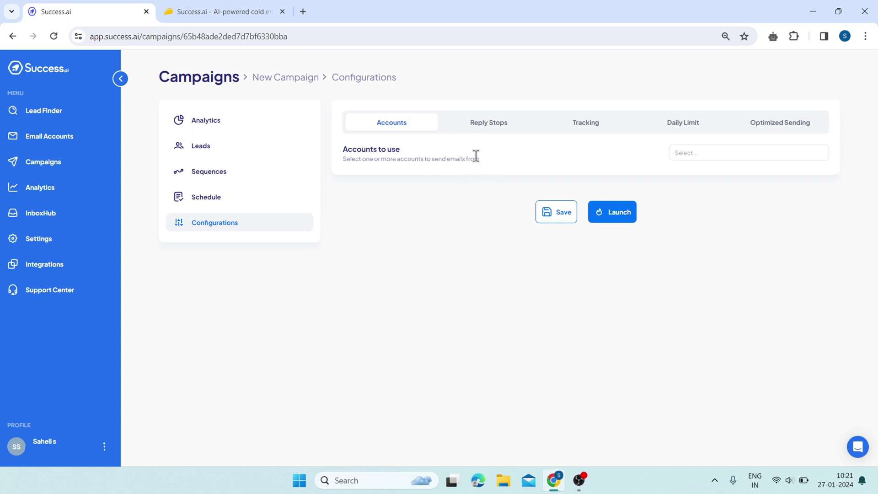
pyautogui.click(491, 124)
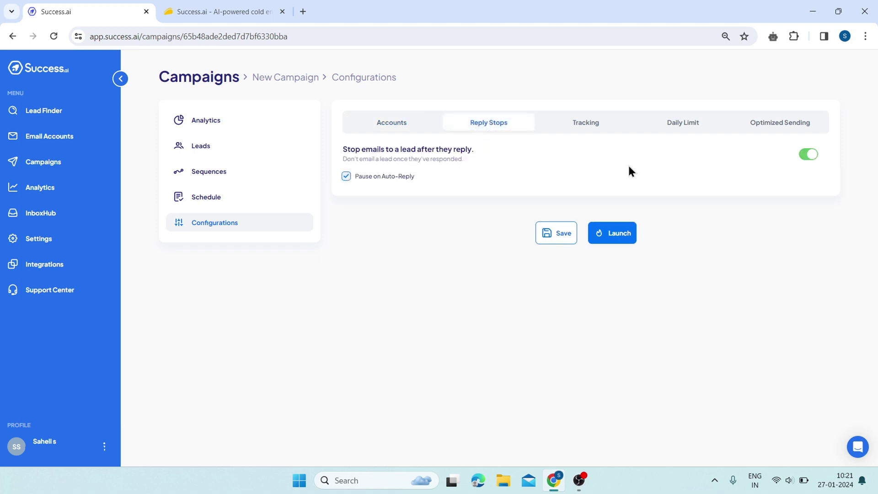
pyautogui.click(813, 157)
pyautogui.click(813, 157)
pyautogui.click(592, 128)
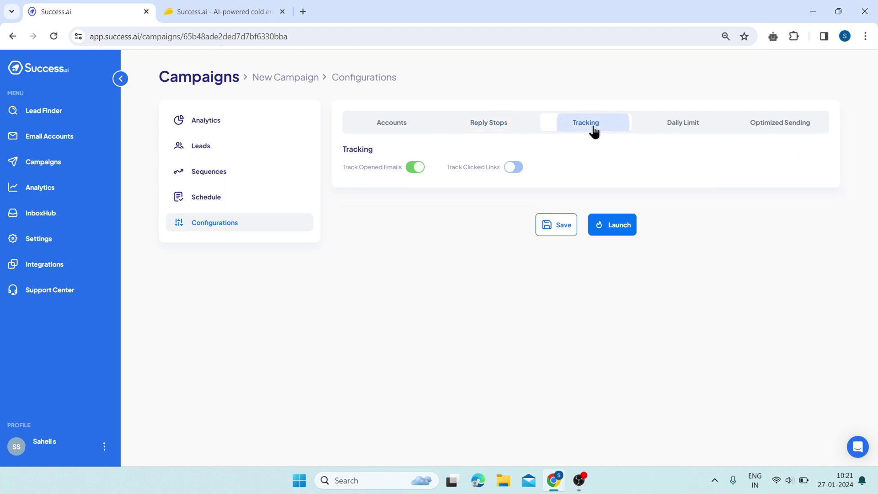
pyautogui.click(419, 169)
pyautogui.click(419, 169)
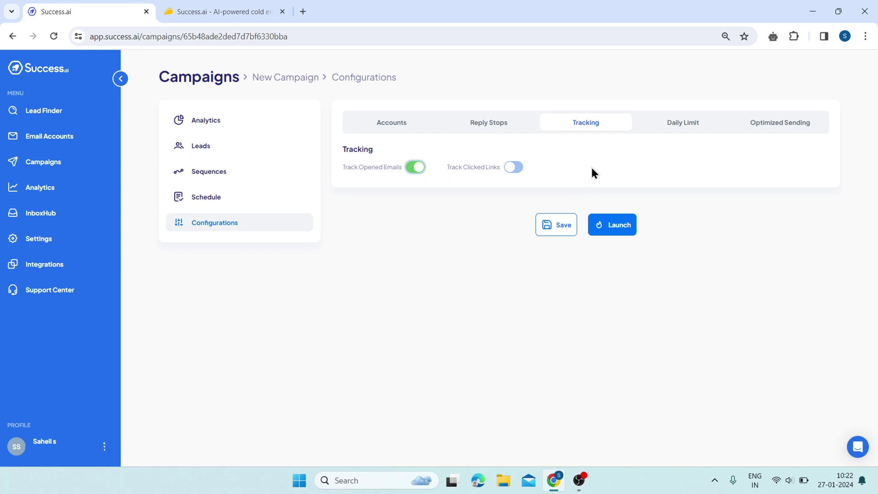
# Step: Examine the campaign's daily maximum emails limit and its Optimized Sending option
pyautogui.click(675, 132)
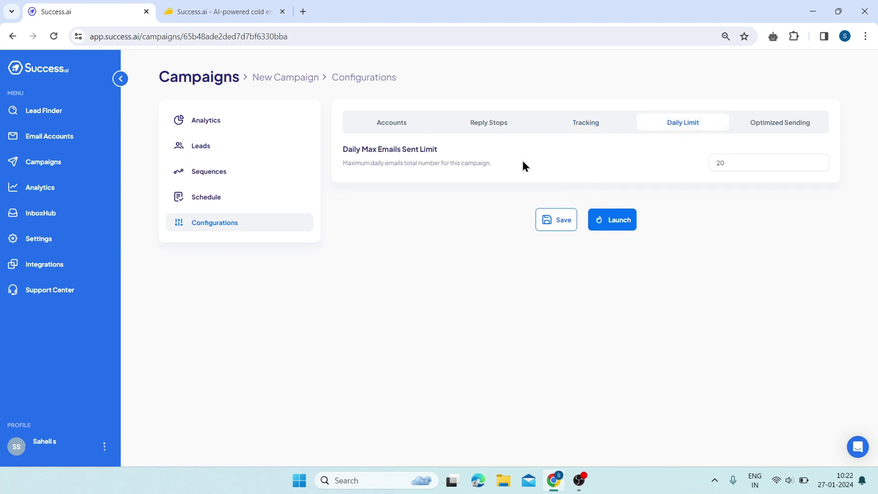
pyautogui.click(731, 158)
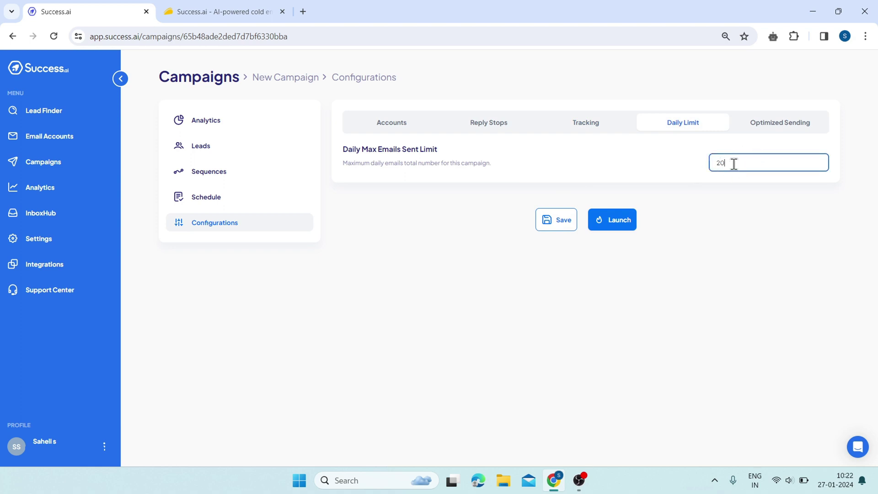
pyautogui.moveTo(733, 163); pyautogui.dragTo(713, 164)
pyautogui.click(737, 163)
pyautogui.click(779, 127)
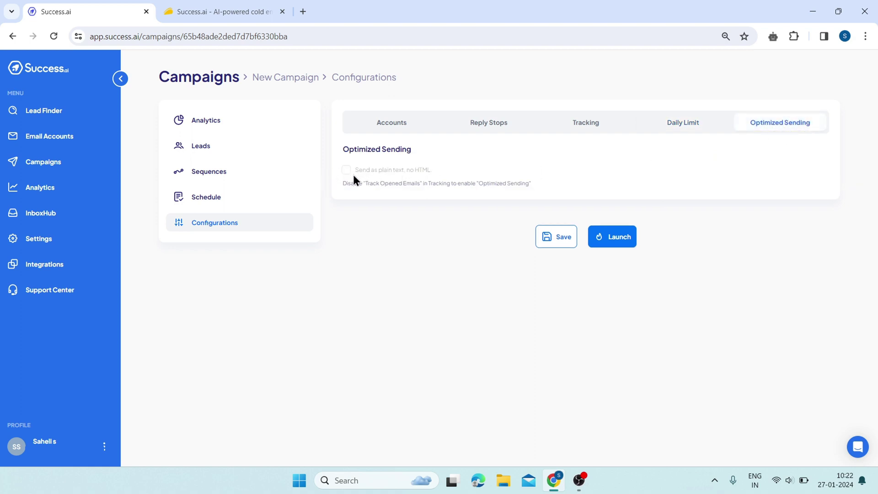
pyautogui.moveTo(357, 155); pyautogui.dragTo(446, 152)
pyautogui.click(402, 175)
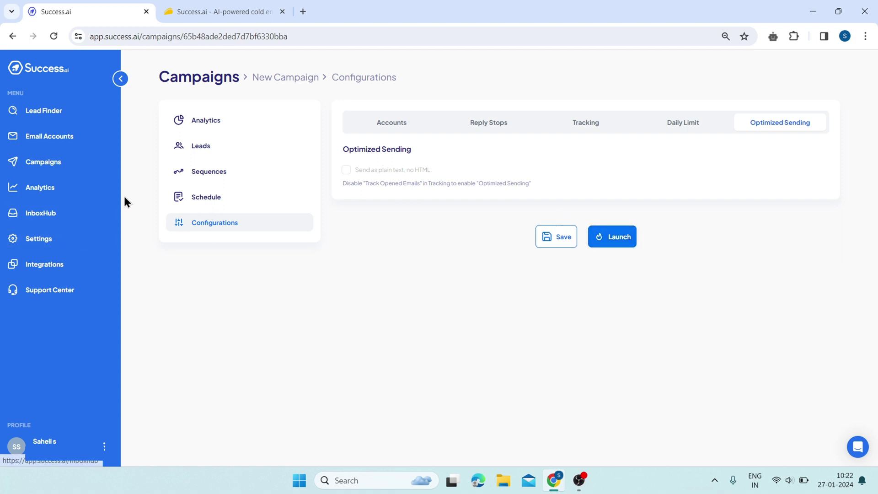
# Step: Open the overall analytics overview covering all campaigns
pyautogui.click(65, 198)
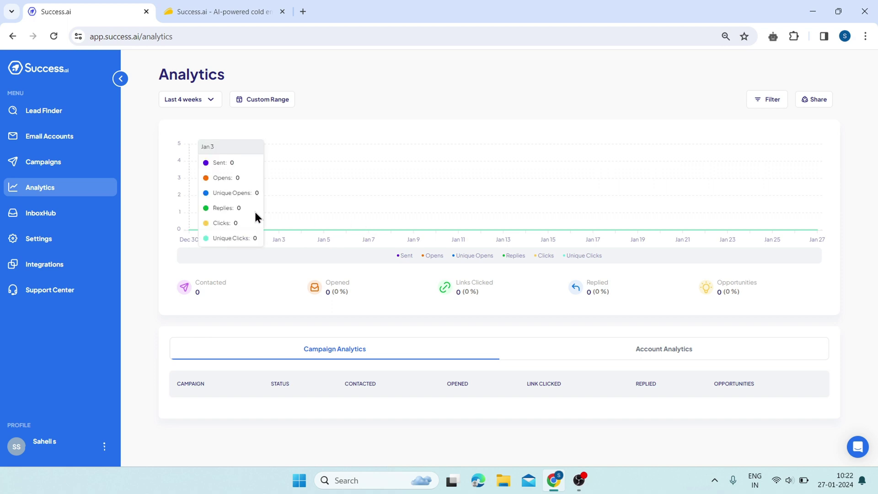
# Step: Look over InboxHub's mail lists by campaign and by inbox
pyautogui.click(54, 225)
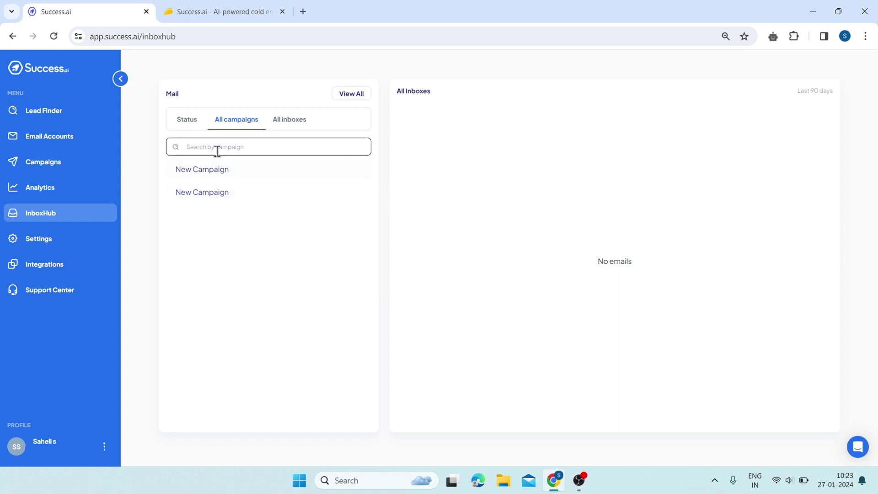
pyautogui.click(197, 147)
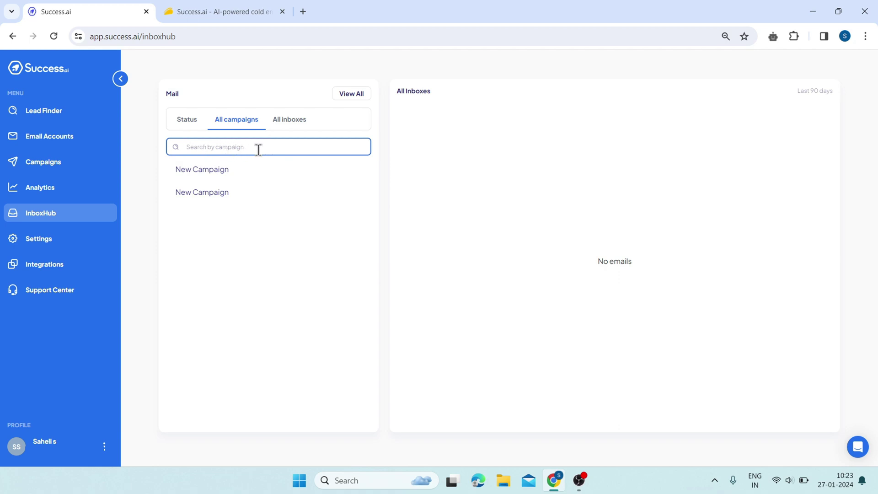
pyautogui.click(292, 127)
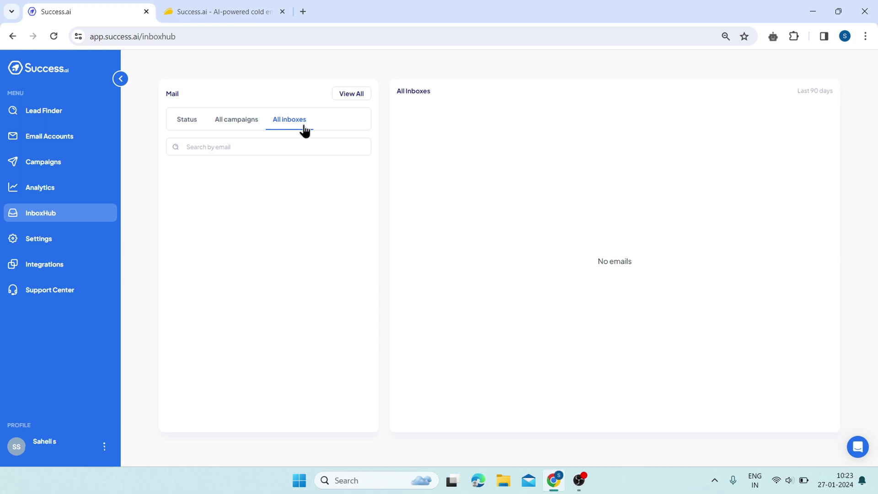
# Step: View the available integrations and the Support Center's help options, and return to the Lead Finder
pyautogui.click(43, 267)
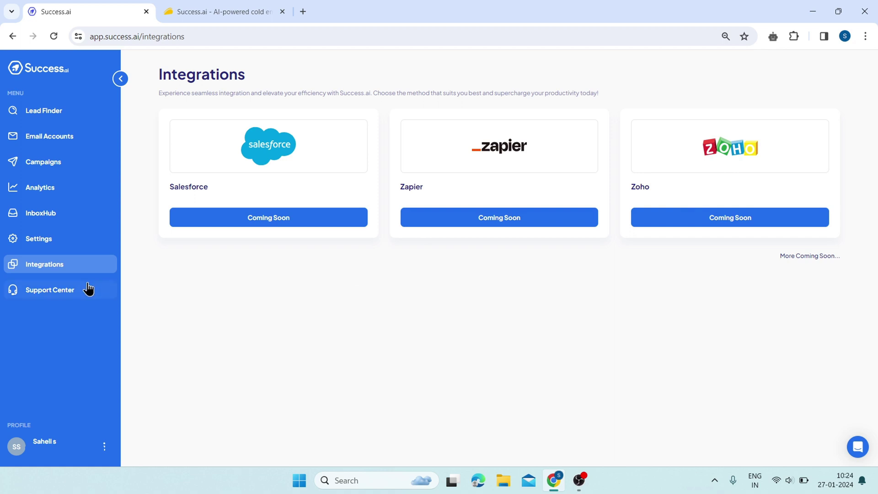
pyautogui.click(54, 297)
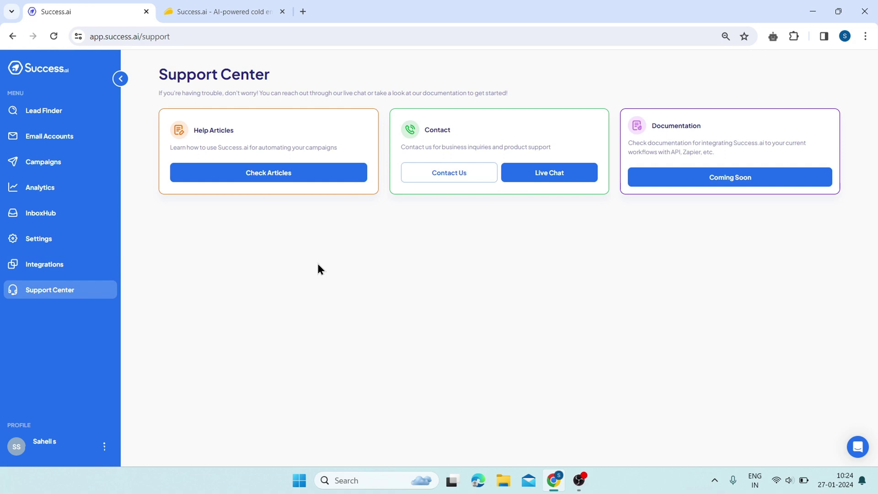
pyautogui.click(82, 110)
# Step: Switch to the Success.ai deal page on AppSumo and compare the license tiers' prices and monthly allowances
pyautogui.click(219, 6)
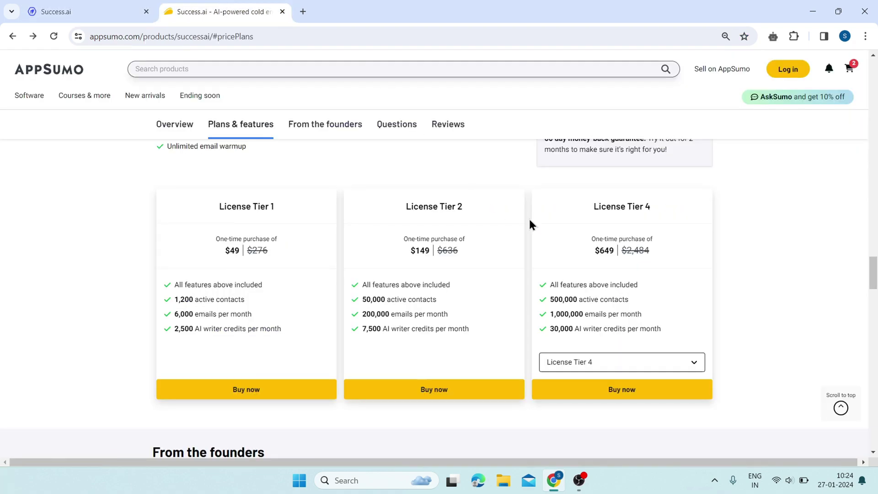
pyautogui.scroll(2, 605, 249)
pyautogui.scroll(-2, 605, 235)
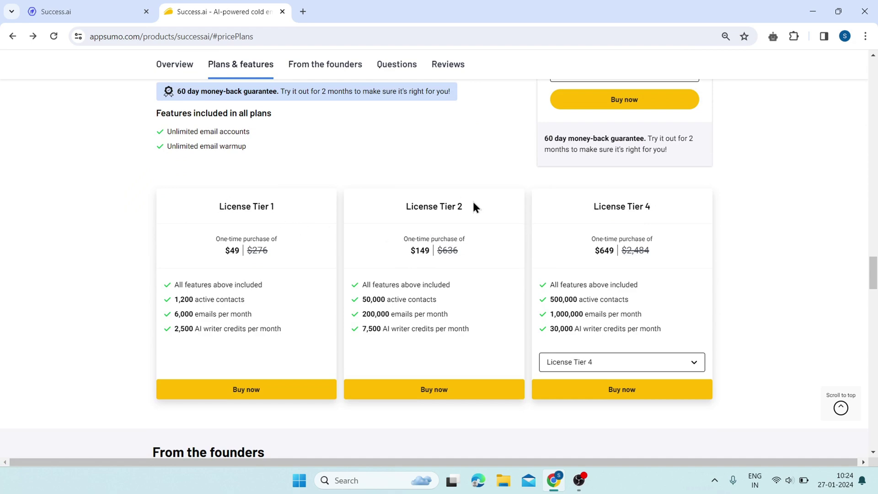
# Step: Select the License Tier 1 plan at $49 for the Success.ai lifetime deal
pyautogui.scroll(12, 628, 196)
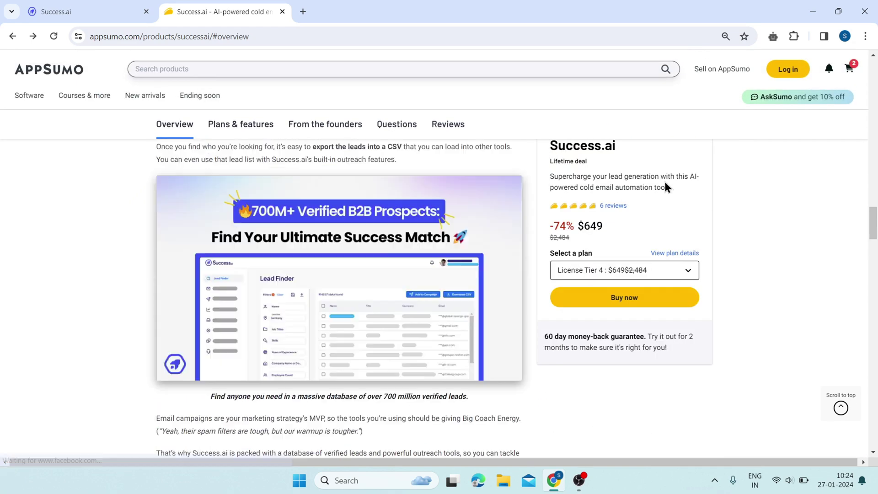
pyautogui.scroll(20, 666, 175)
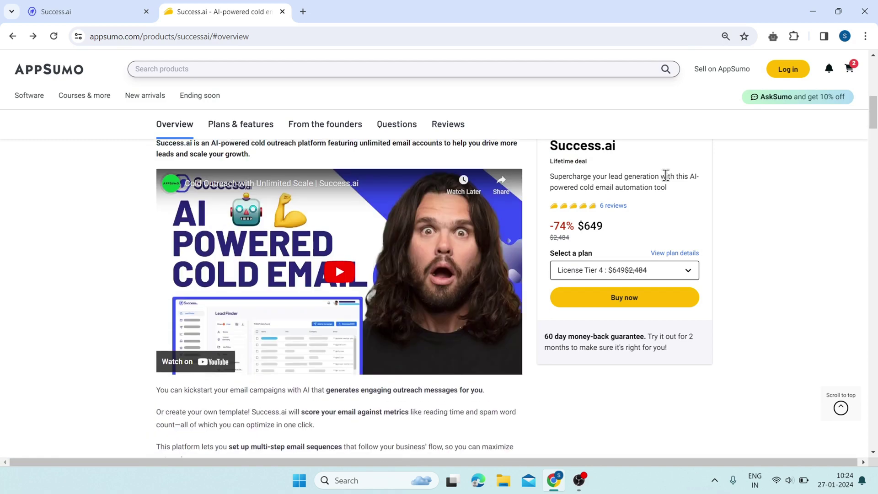
pyautogui.scroll(2, 666, 175)
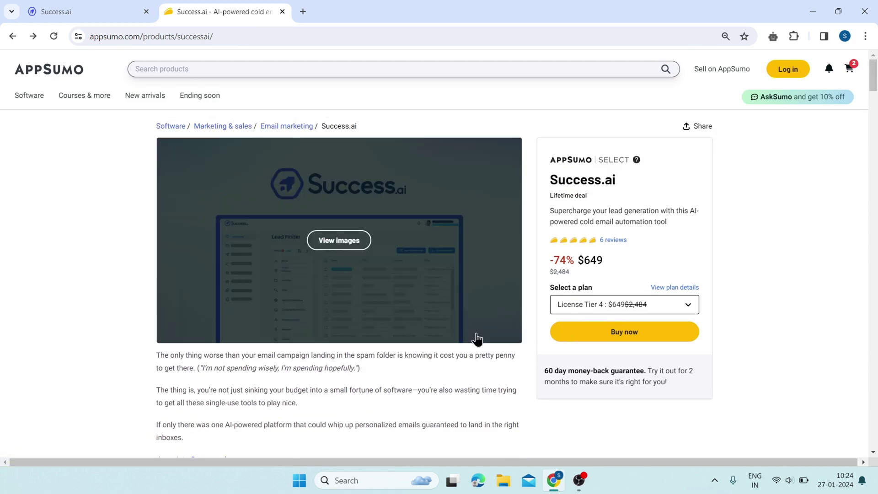
pyautogui.click(629, 305)
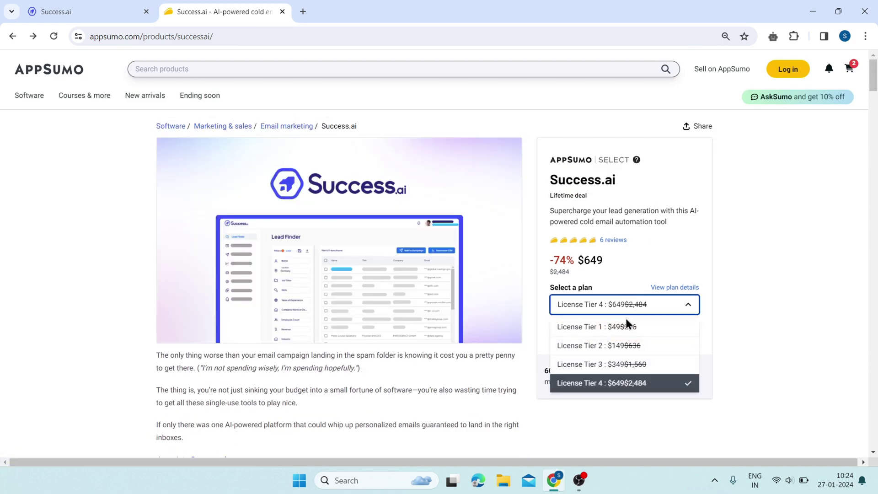
pyautogui.click(627, 326)
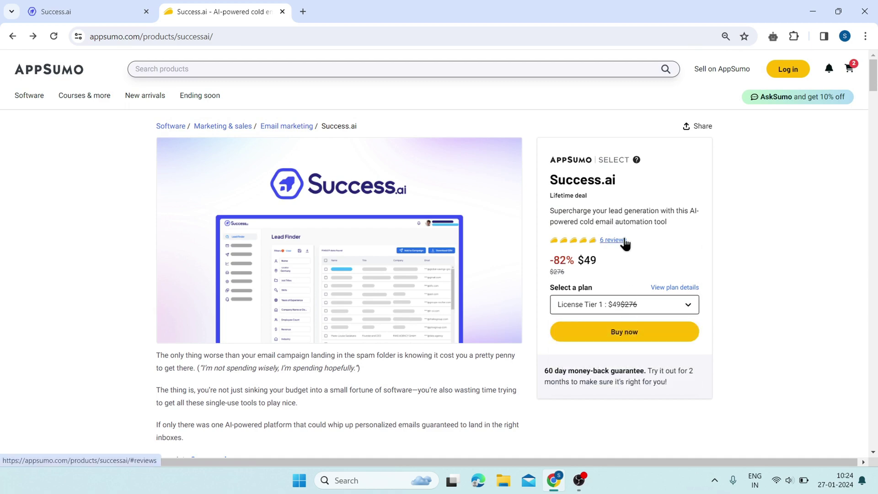